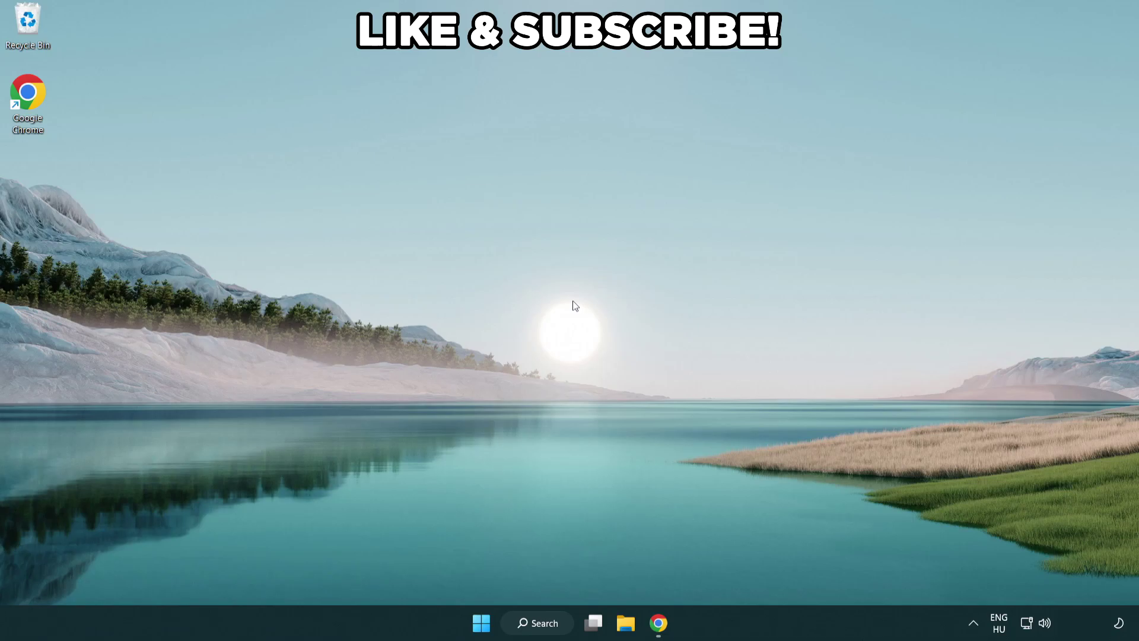
- Search Windows for "edit power plan" from the taskbar
{"action": "left_click", "coordinate": [552, 622]}
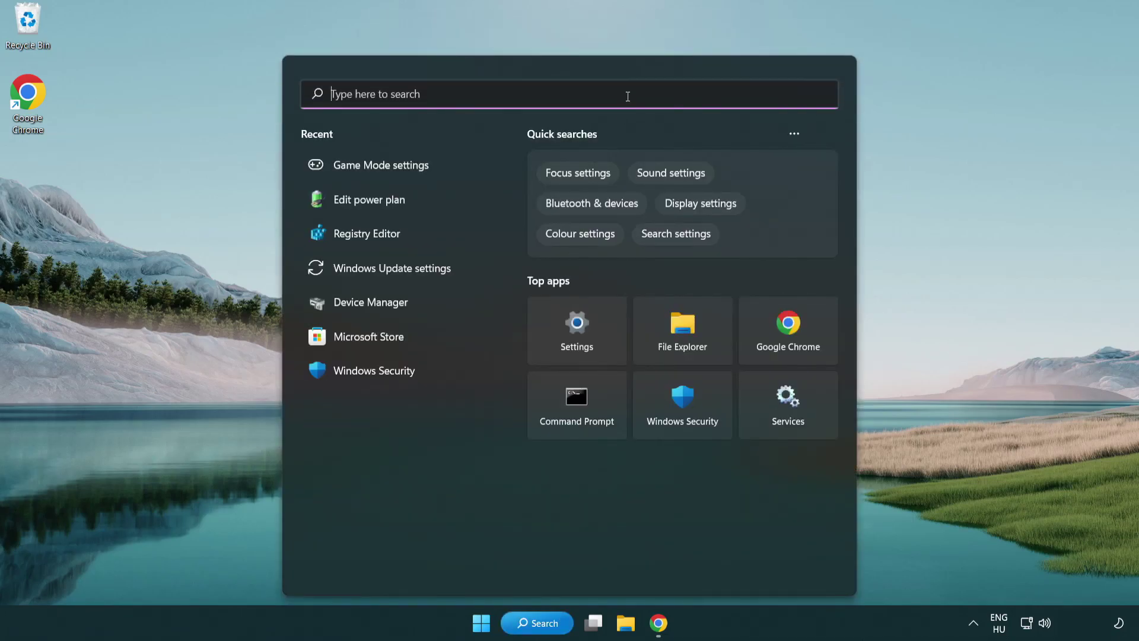
{"action": "type", "text": "edit power "}
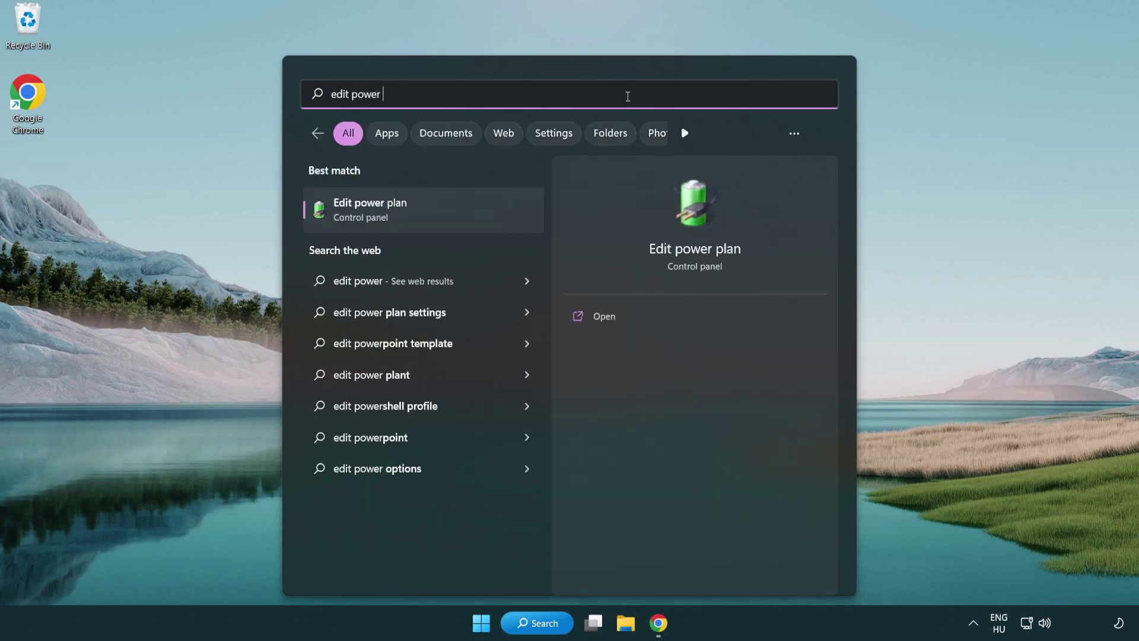
{"action": "type", "text": "plan"}
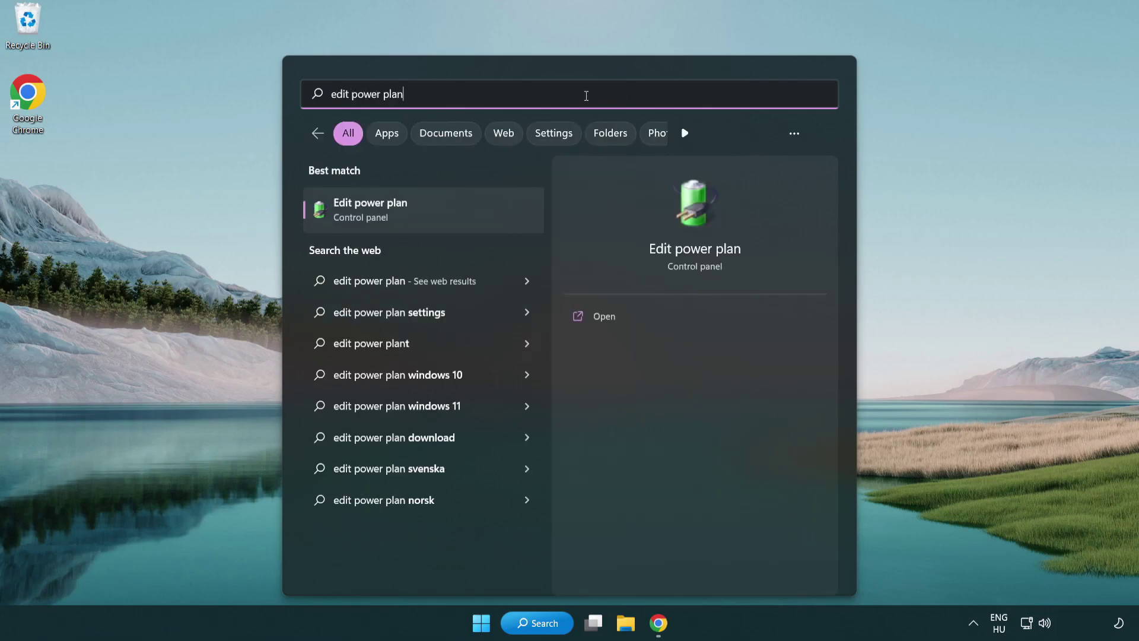
- Make High performance the active power plan in Power Options, then close the window
{"action": "left_click", "coordinate": [427, 211]}
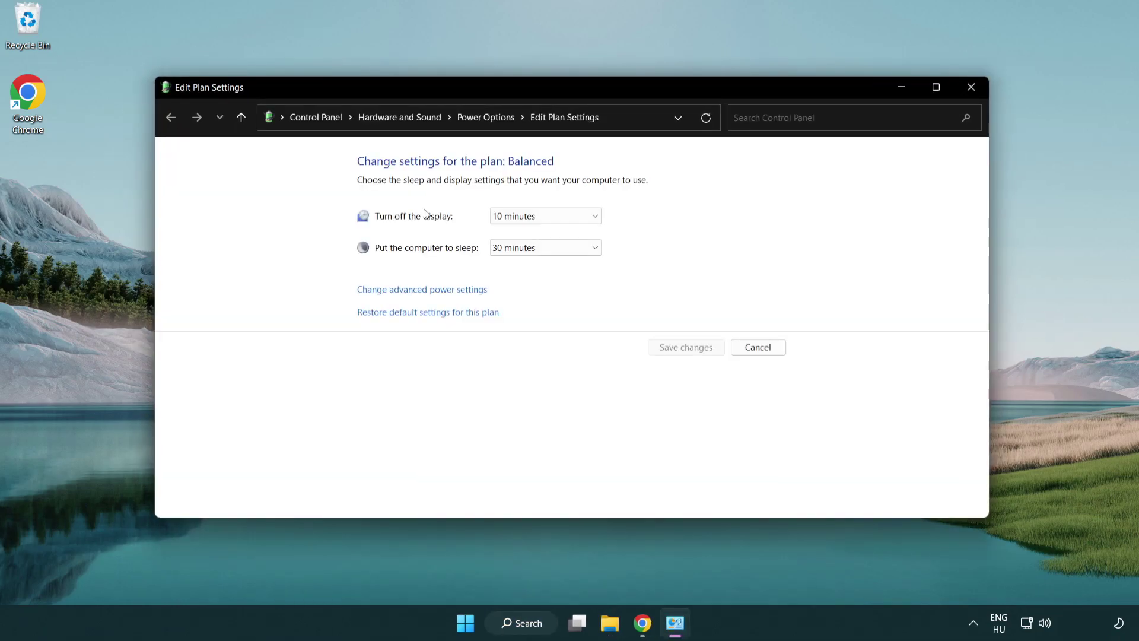
{"action": "left_click", "coordinate": [495, 130]}
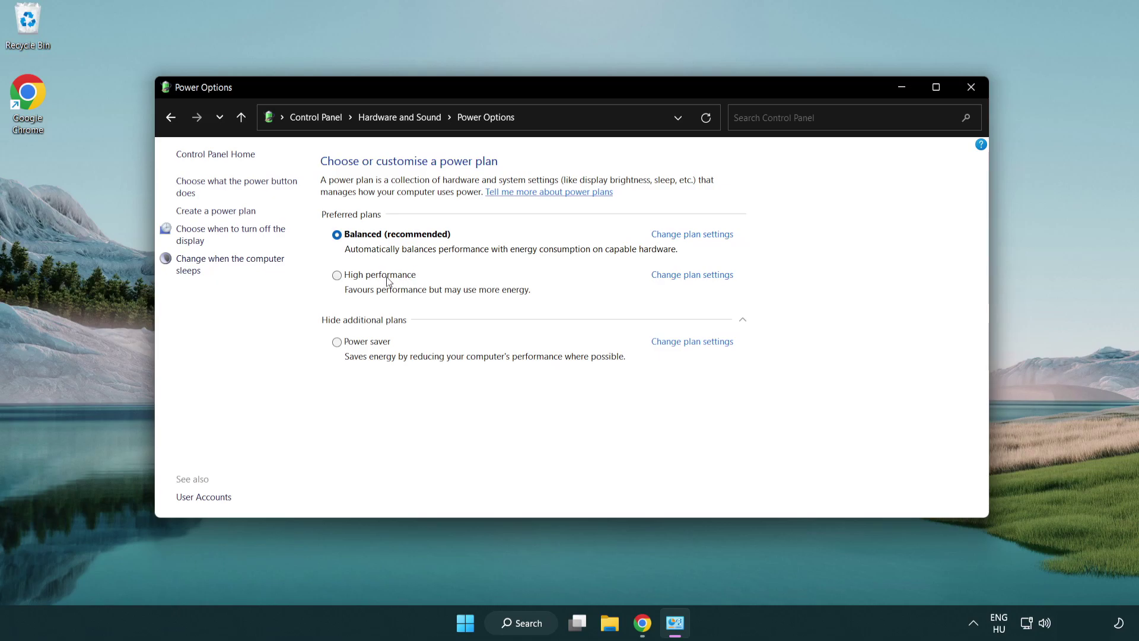
{"action": "left_click", "coordinate": [338, 276]}
{"action": "left_click", "coordinate": [971, 88]}
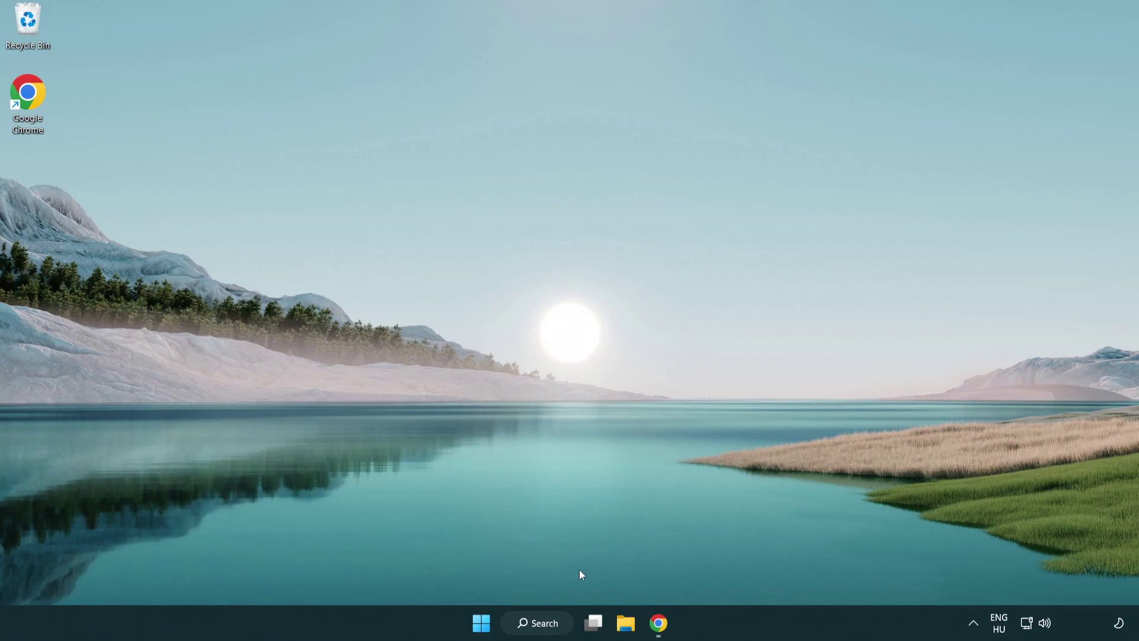
- Search Windows for "device manager" from the taskbar
{"action": "left_click", "coordinate": [551, 623]}
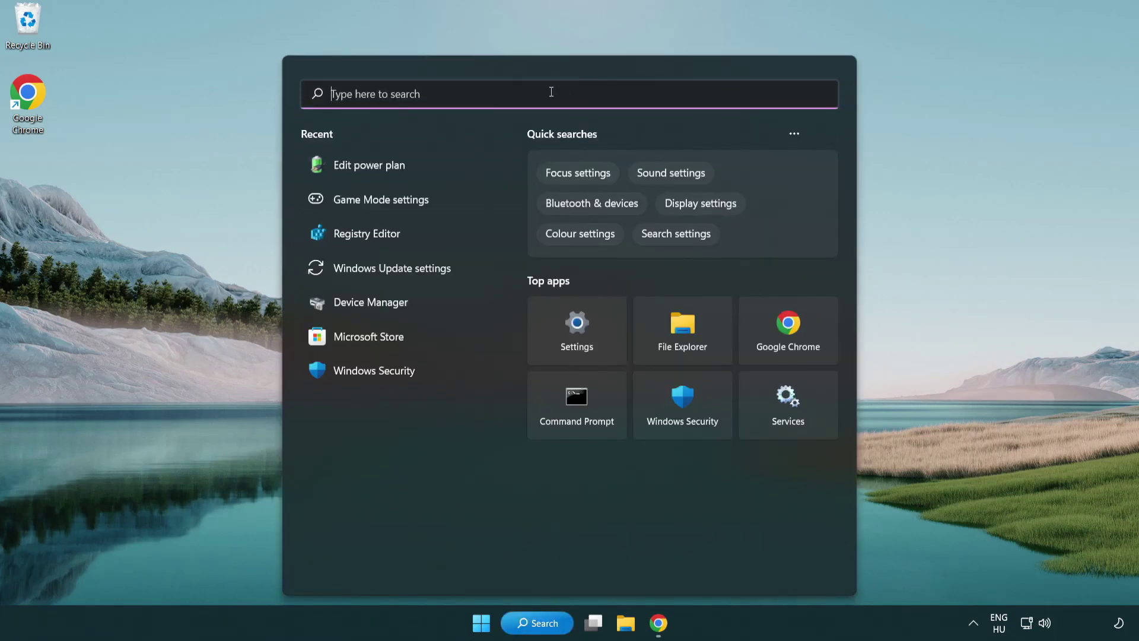
{"action": "type", "text": "device manager"}
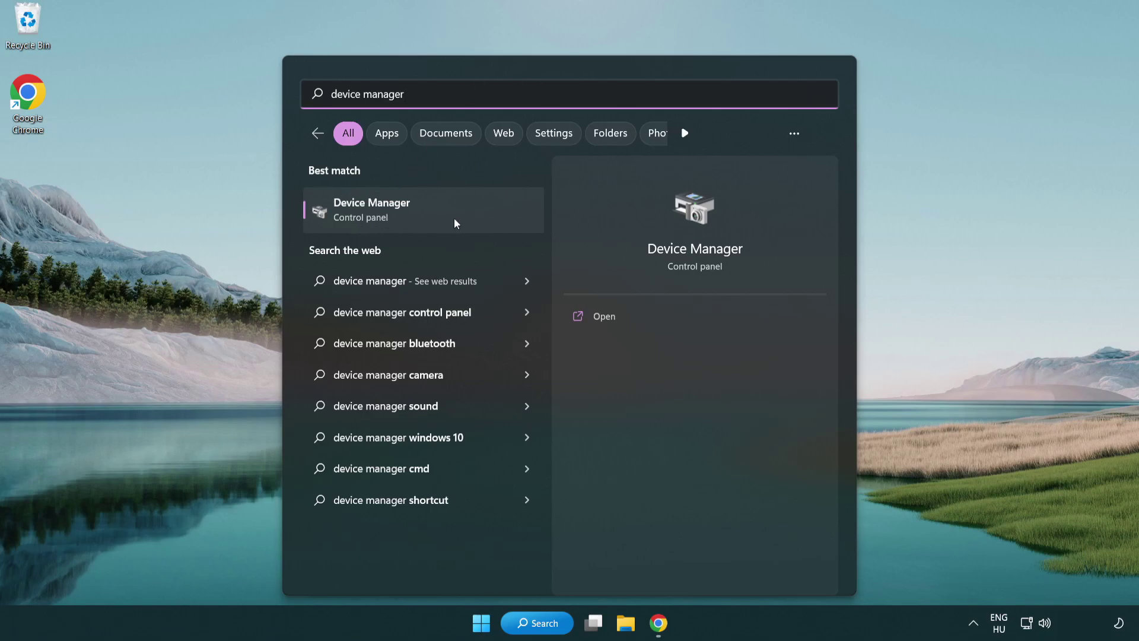
- Launch Device Manager from the search results and move it to screen centre
{"action": "left_click", "coordinate": [436, 213]}
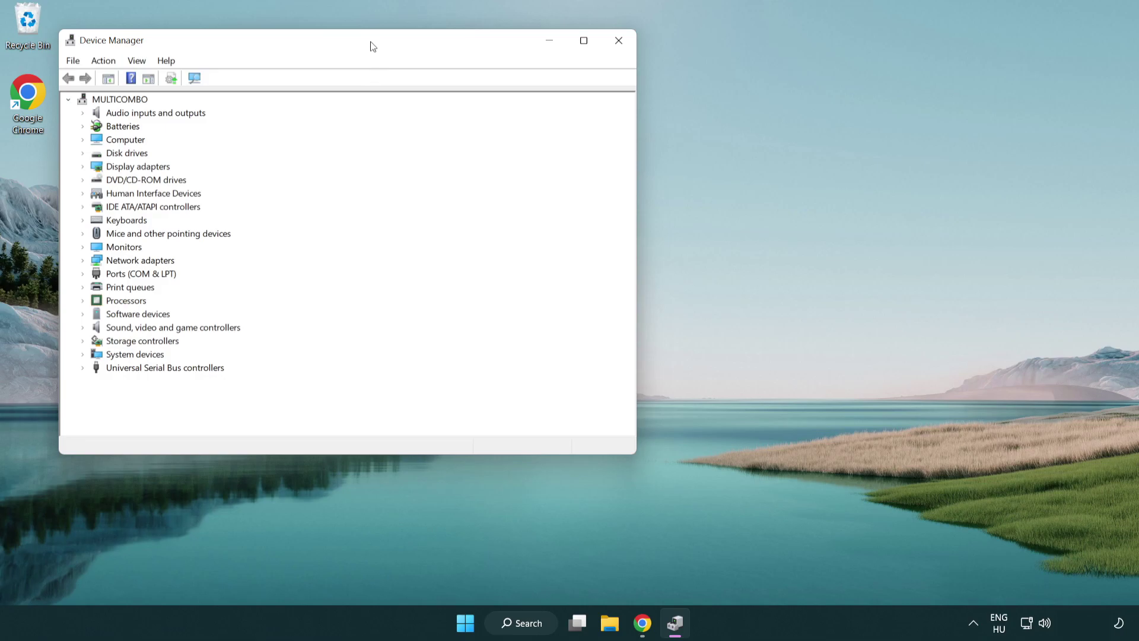
{"action": "mouse_move", "coordinate": [372, 46]}
{"action": "left_mouse_down"}
{"action": "mouse_move", "coordinate": [524, 106]}
{"action": "mouse_move", "coordinate": [583, 107]}
{"action": "left_mouse_up"}
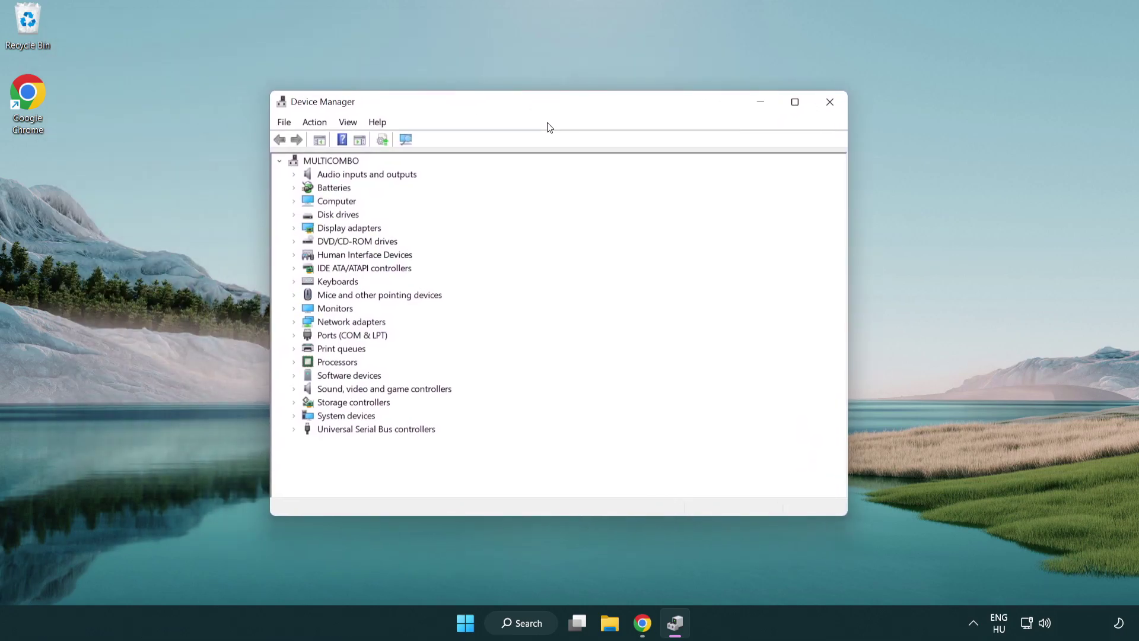
- Expand Display adapters and bring up the context menu for VMware SVGA 3D
{"action": "left_click", "coordinate": [307, 228]}
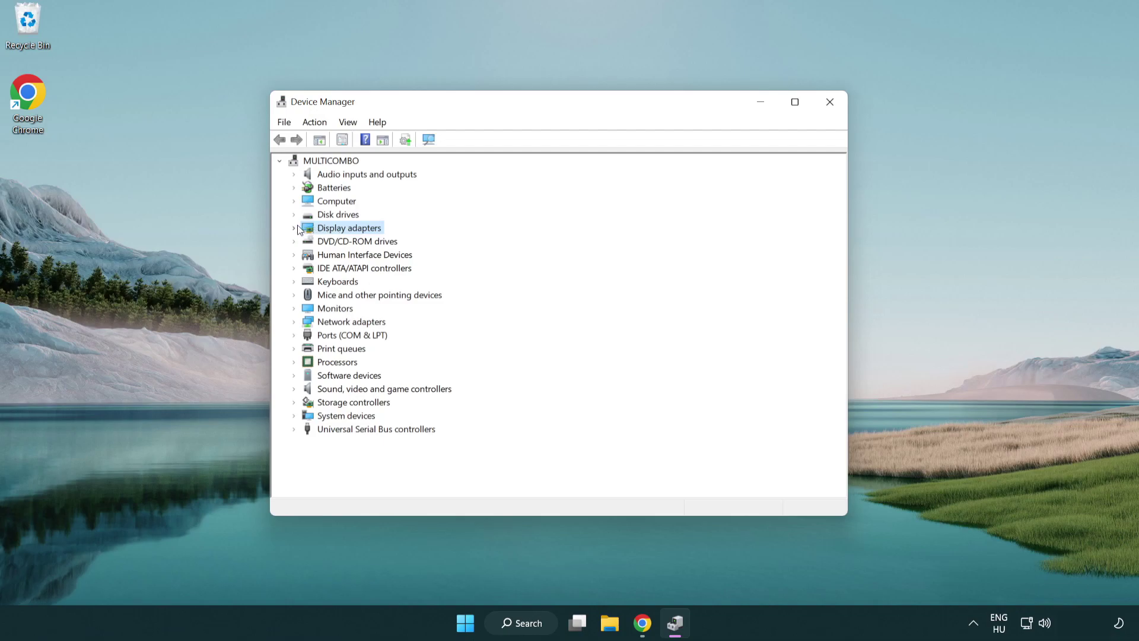
{"action": "left_click", "coordinate": [298, 230]}
{"action": "left_click", "coordinate": [328, 243]}
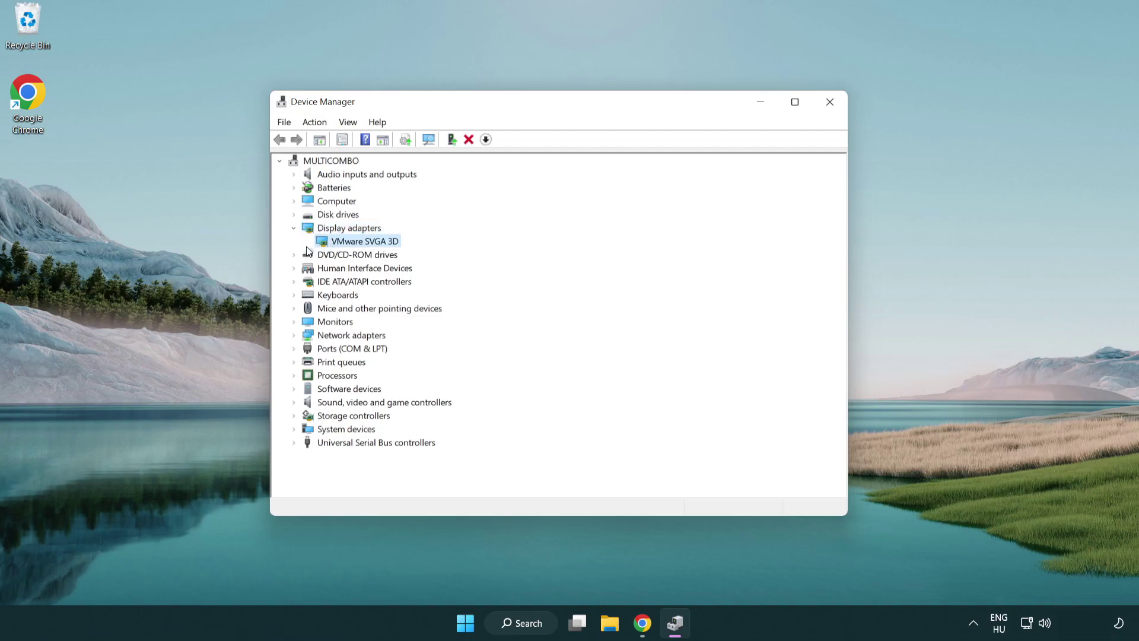
{"action": "right_click", "coordinate": [359, 245]}
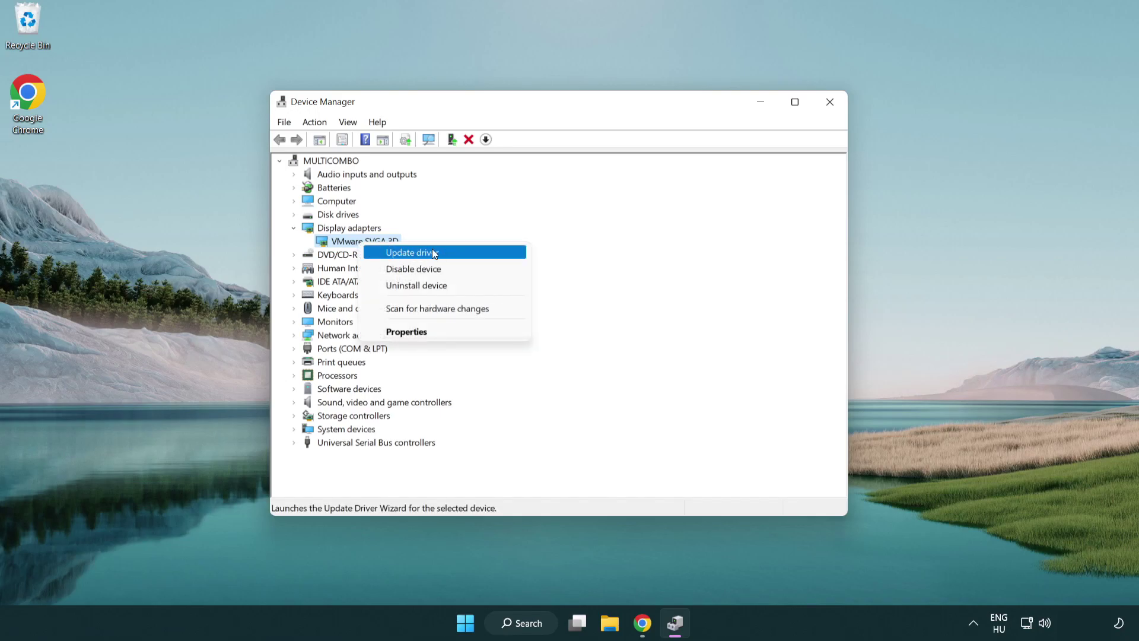
- Run an automatic driver search for VMware SVGA 3D, confirm best drivers installed, and close Device Manager
{"action": "left_click", "coordinate": [453, 253]}
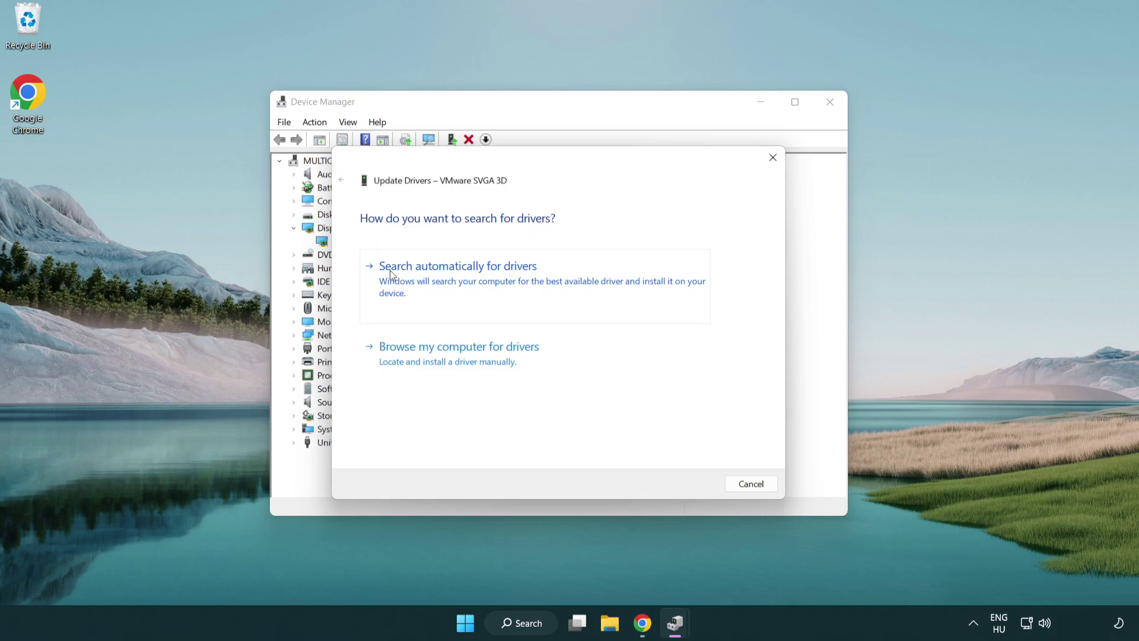
{"action": "left_click", "coordinate": [468, 279]}
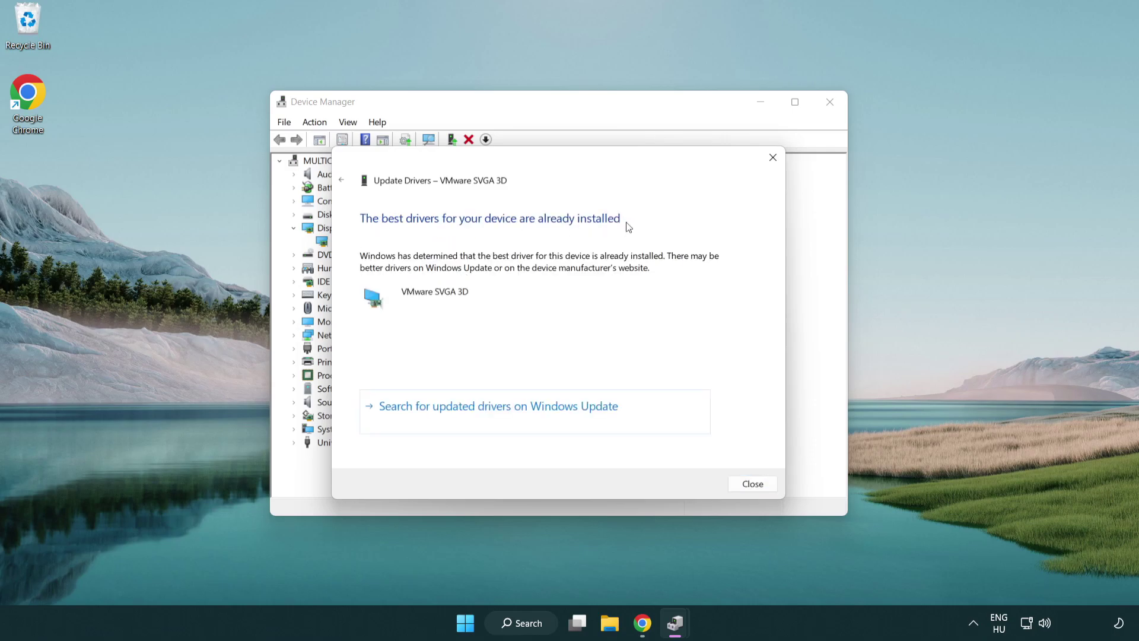
{"action": "left_click", "coordinate": [748, 481]}
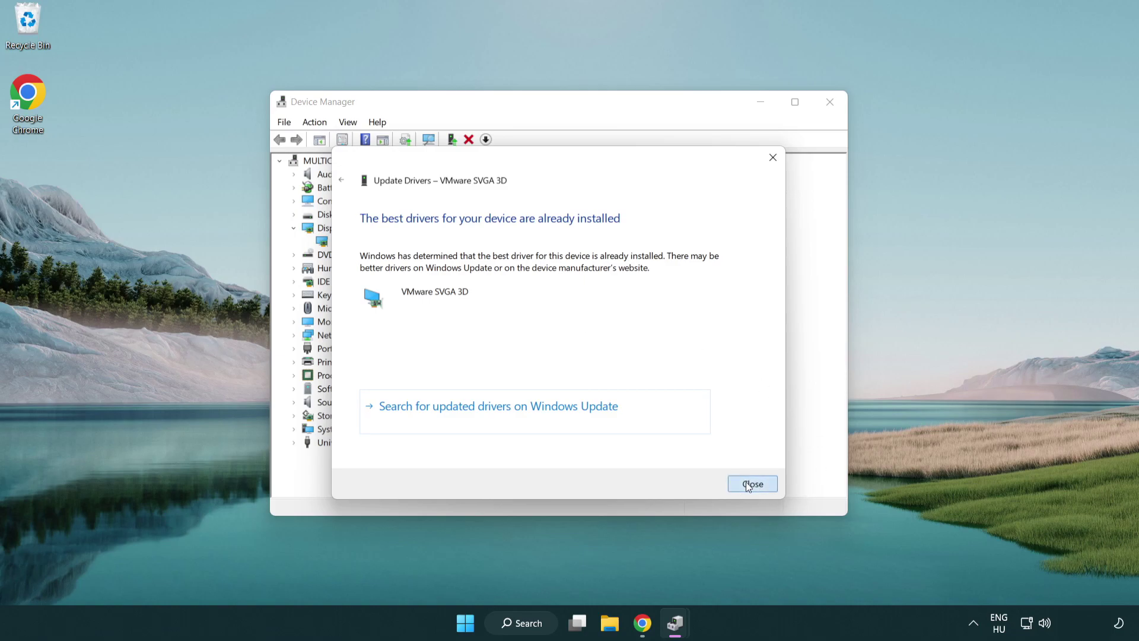
{"action": "left_click", "coordinate": [827, 104]}
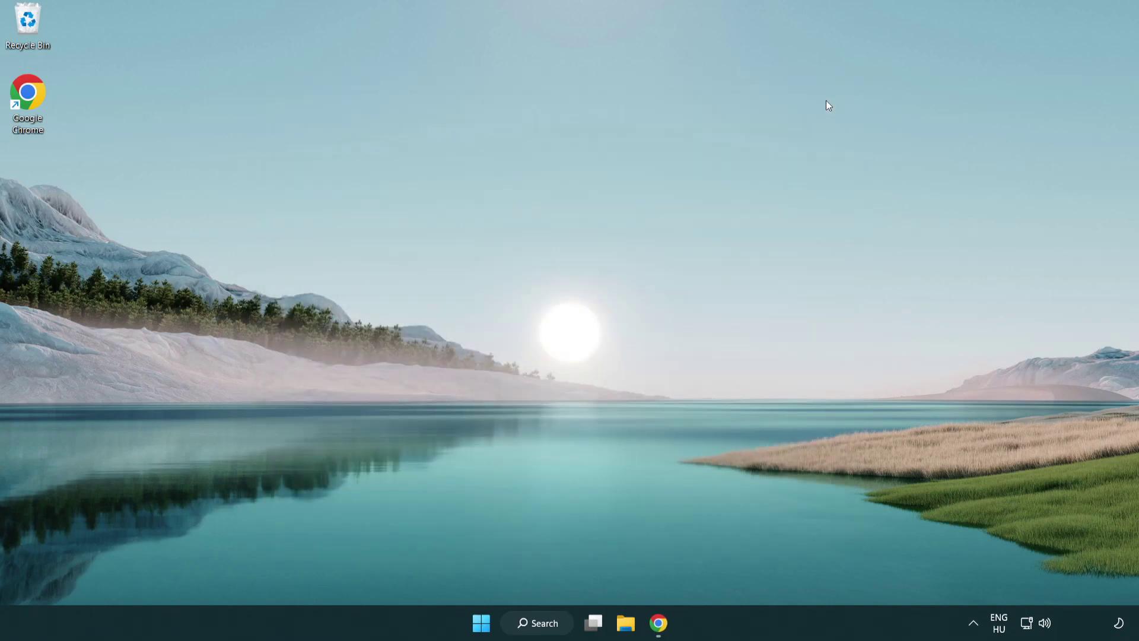
- Search Windows for "game mode" and open the Game Mode settings page
{"action": "left_click", "coordinate": [543, 625]}
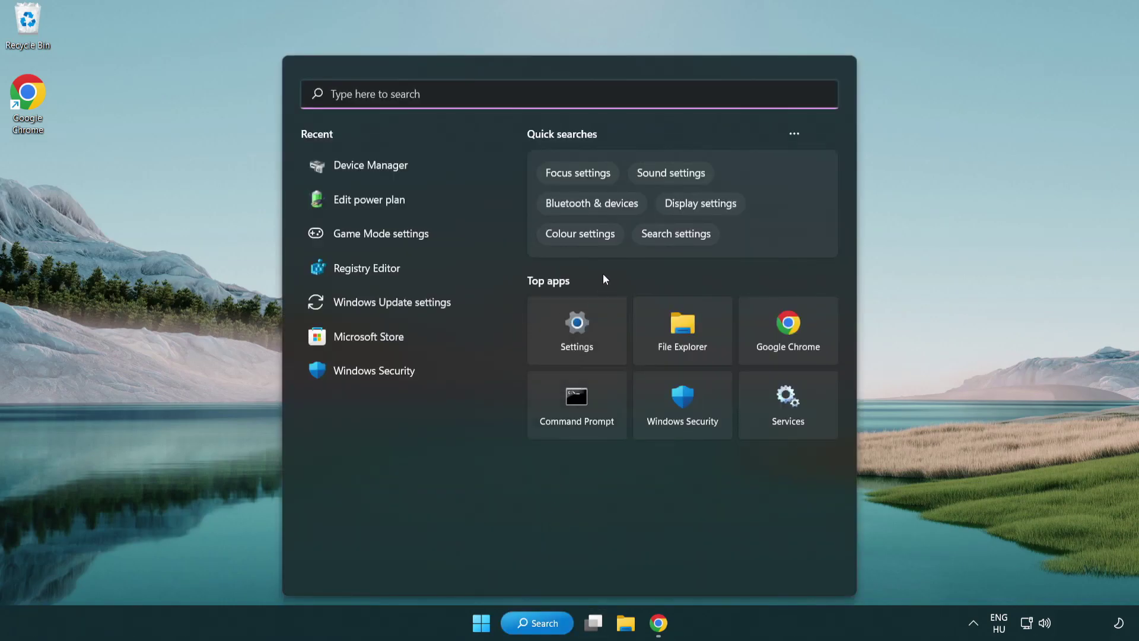
{"action": "type", "text": "gam"}
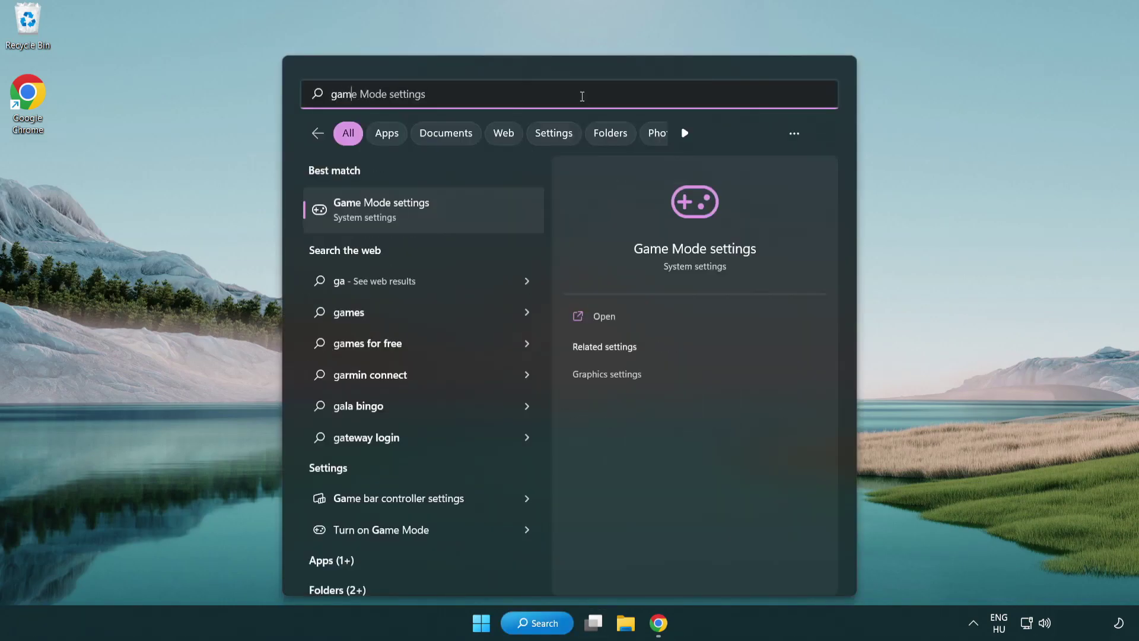
{"action": "type", "text": "e mode"}
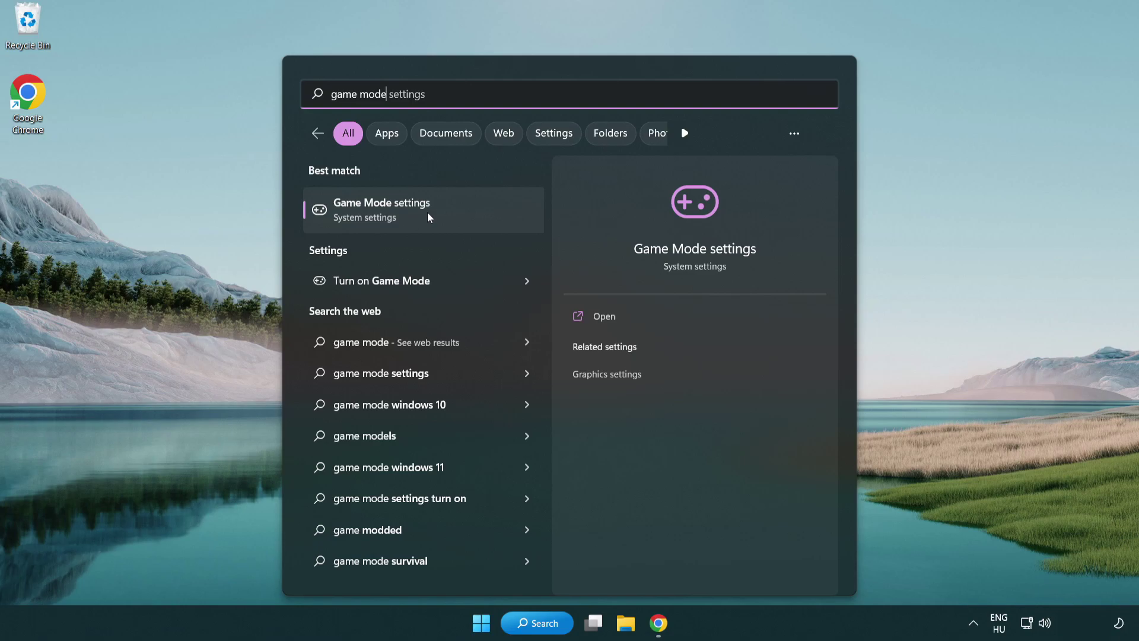
{"action": "left_click", "coordinate": [429, 213]}
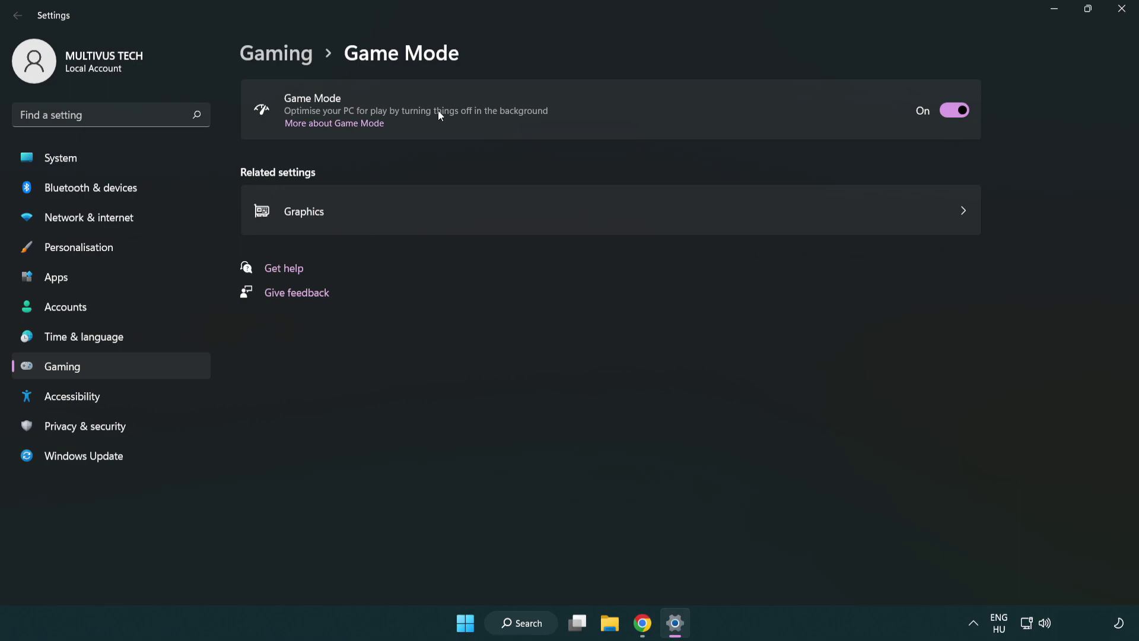
- Verify the Xbox Game Bar controller shortcut is Off under Gaming, then close Settings
{"action": "left_click", "coordinate": [294, 60]}
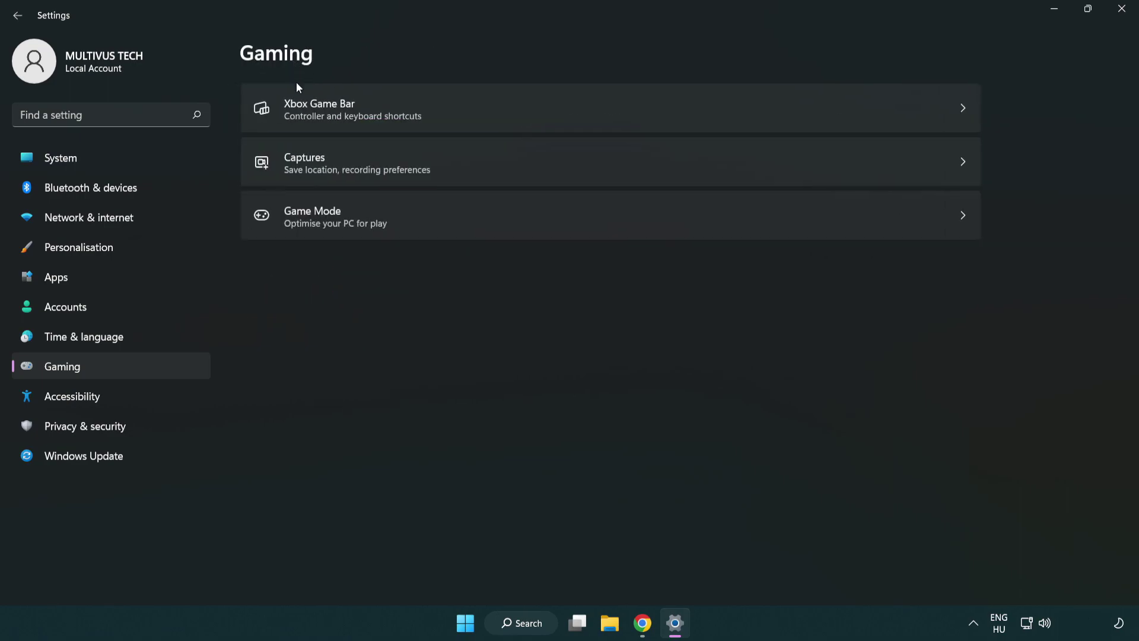
{"action": "left_click", "coordinate": [503, 109]}
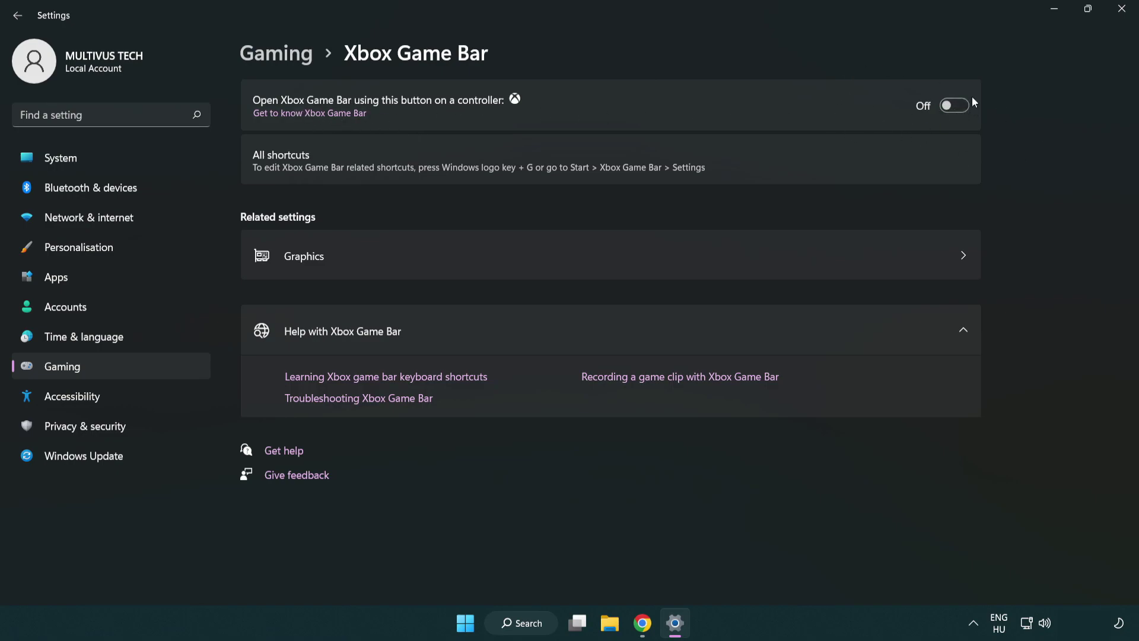
{"action": "left_click", "coordinate": [1121, 13]}
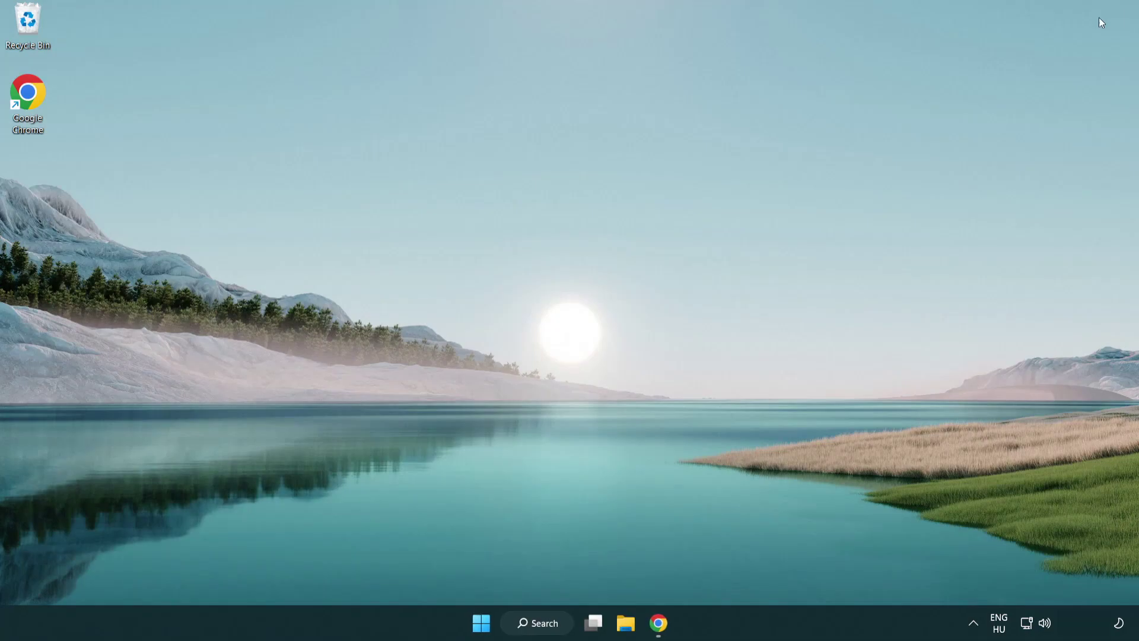
- Launch Task Manager from the Start menu and end the Google Chrome process
{"action": "right_click", "coordinate": [482, 625]}
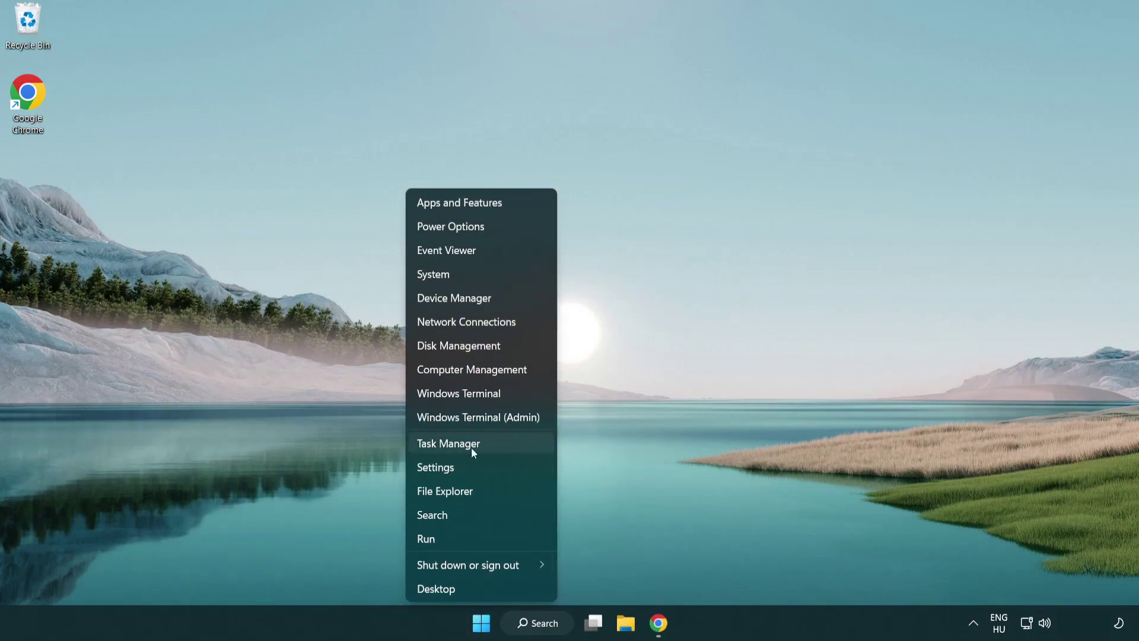
{"action": "left_click", "coordinate": [499, 443]}
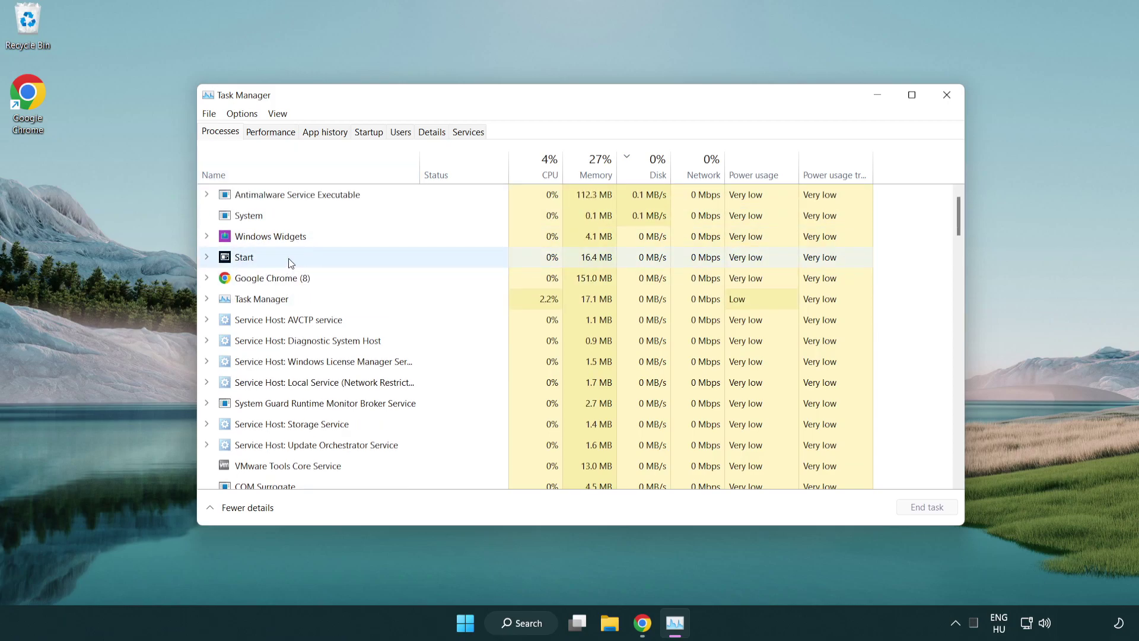
{"action": "left_click", "coordinate": [291, 279]}
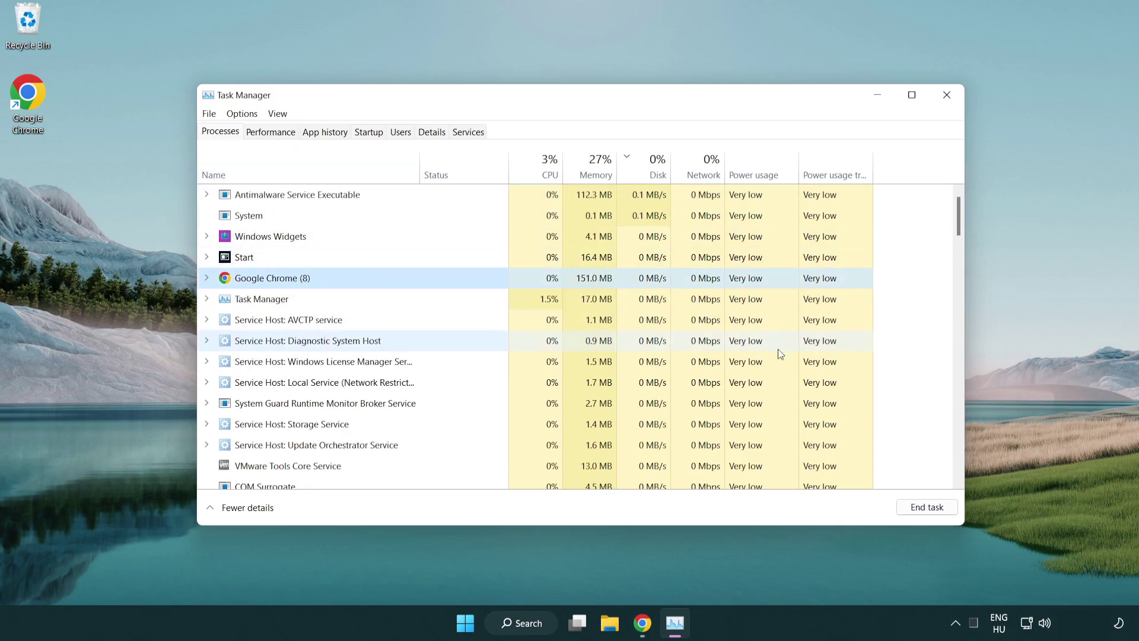
{"action": "left_click", "coordinate": [933, 514]}
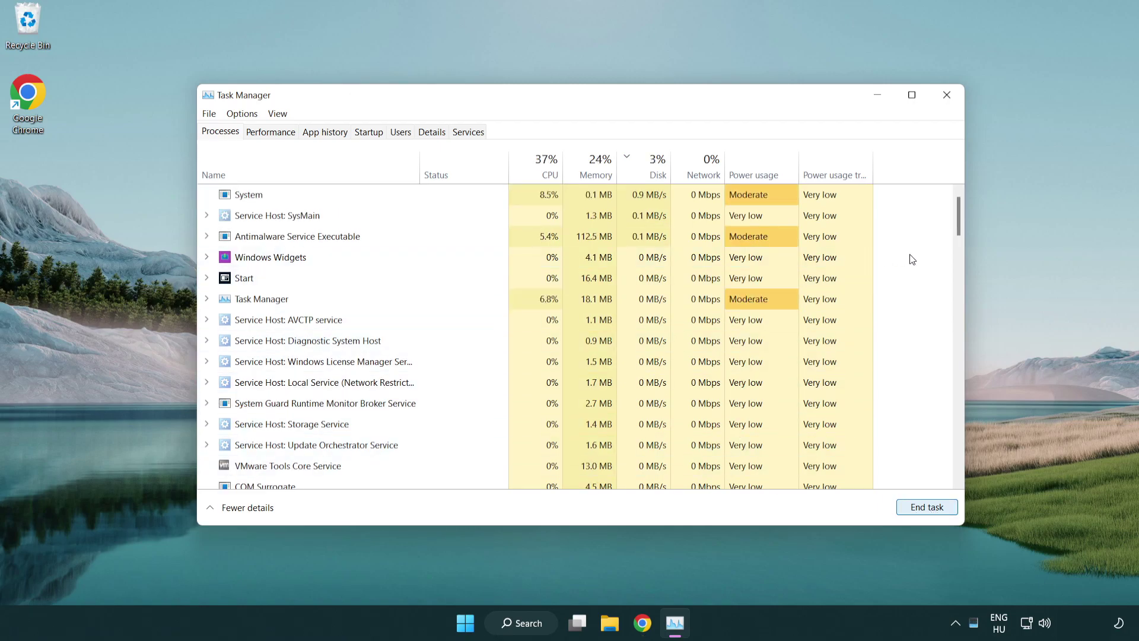
{"action": "left_click_drag", "start_coordinate": [962, 229], "coordinate": [952, 204]}
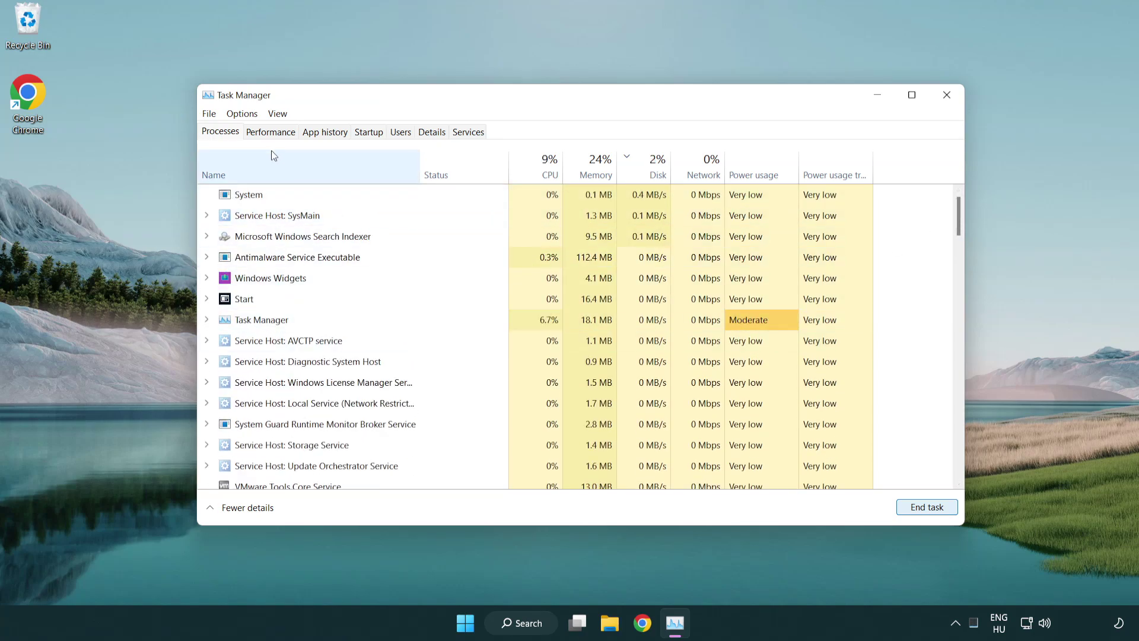
- Disable Cortana, Phone Link and Terminal as startup apps, then close Task Manager
{"action": "left_click", "coordinate": [375, 137]}
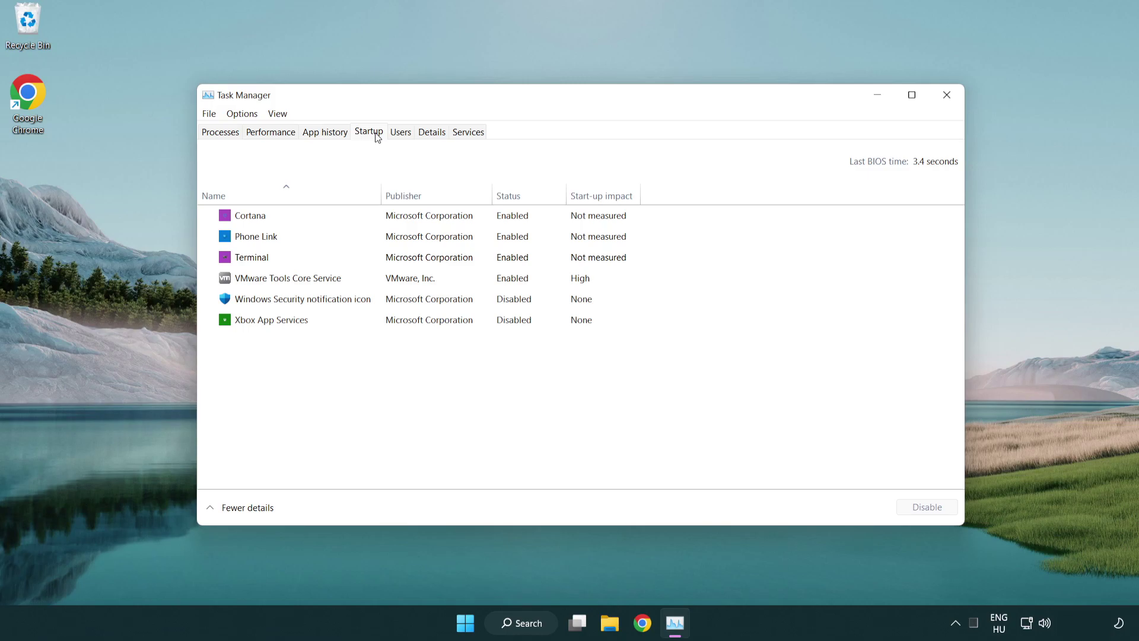
{"action": "left_click", "coordinate": [406, 219]}
{"action": "left_click", "coordinate": [930, 507]}
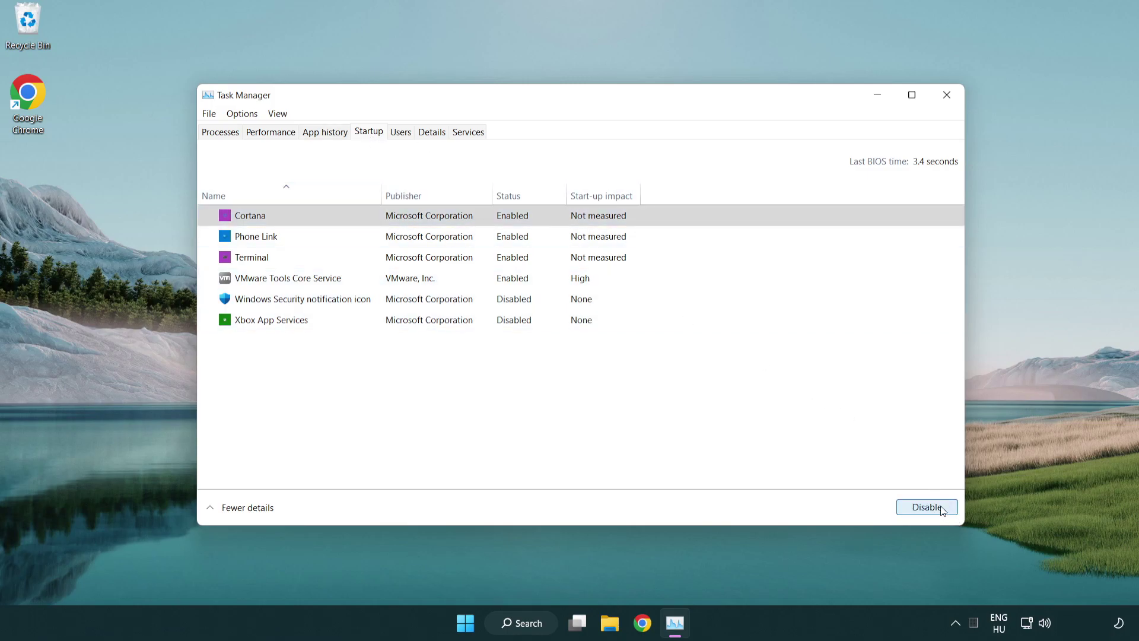
{"action": "left_click", "coordinate": [452, 237]}
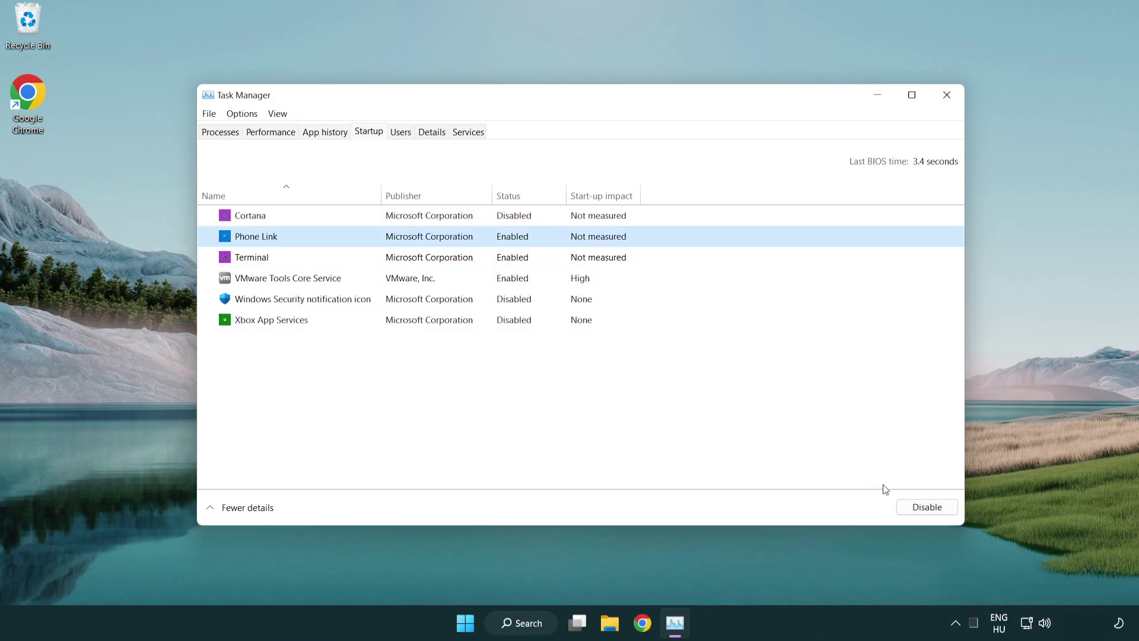
{"action": "left_click", "coordinate": [925, 507]}
{"action": "left_click", "coordinate": [387, 262]}
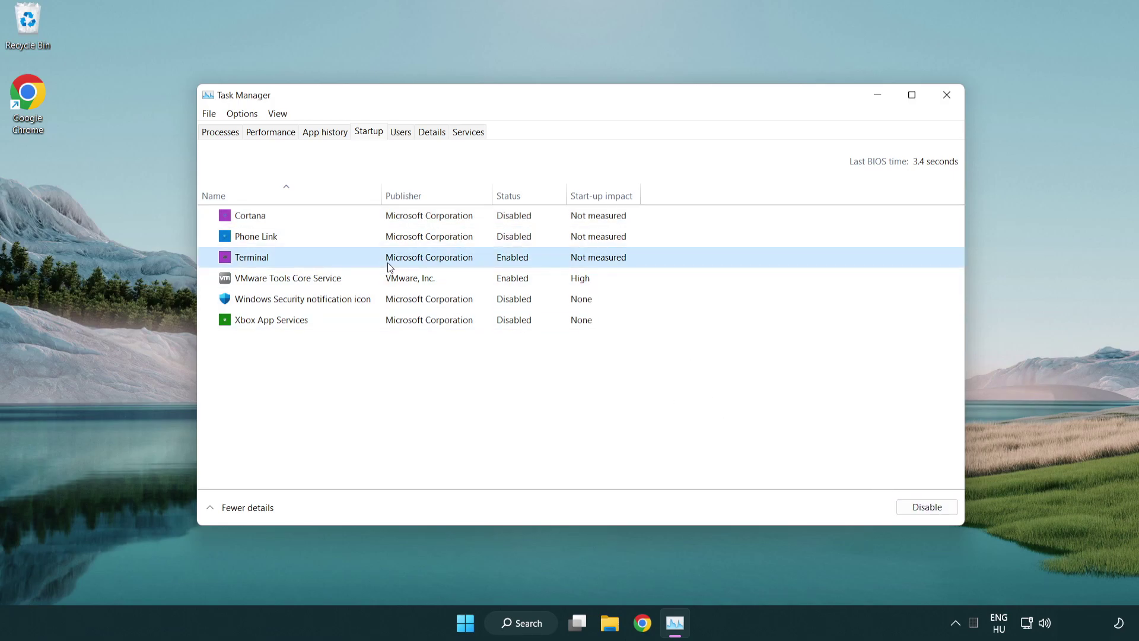
{"action": "left_click", "coordinate": [949, 510]}
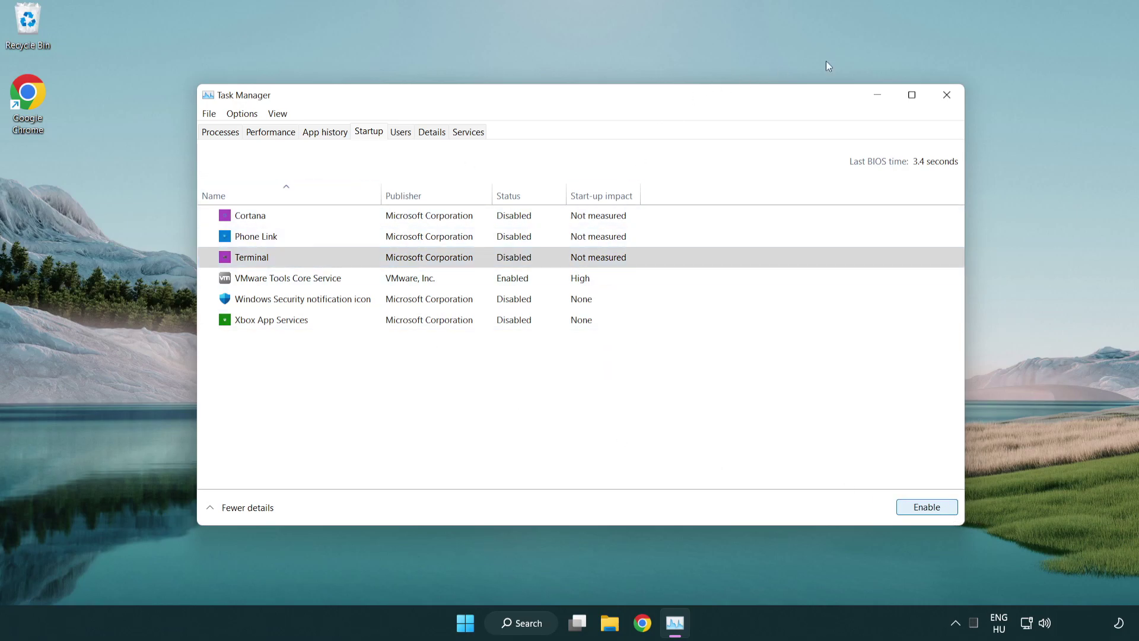
{"action": "left_click", "coordinate": [948, 96]}
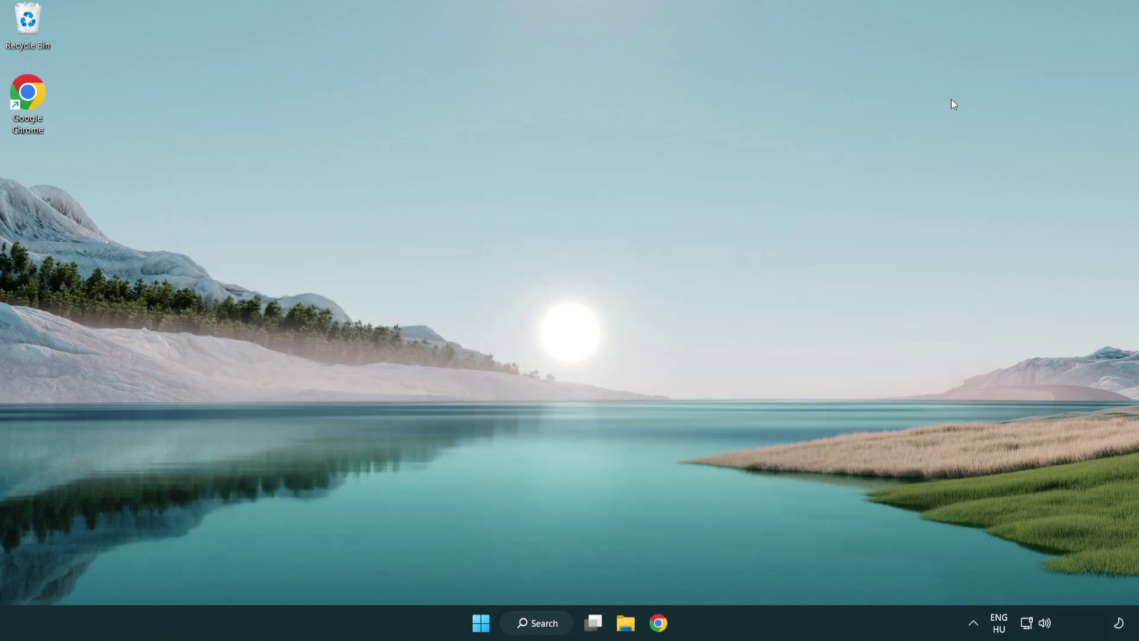
- Check for updates in Windows Update, confirm the PC is up to date, and close Settings
{"action": "left_click", "coordinate": [537, 626]}
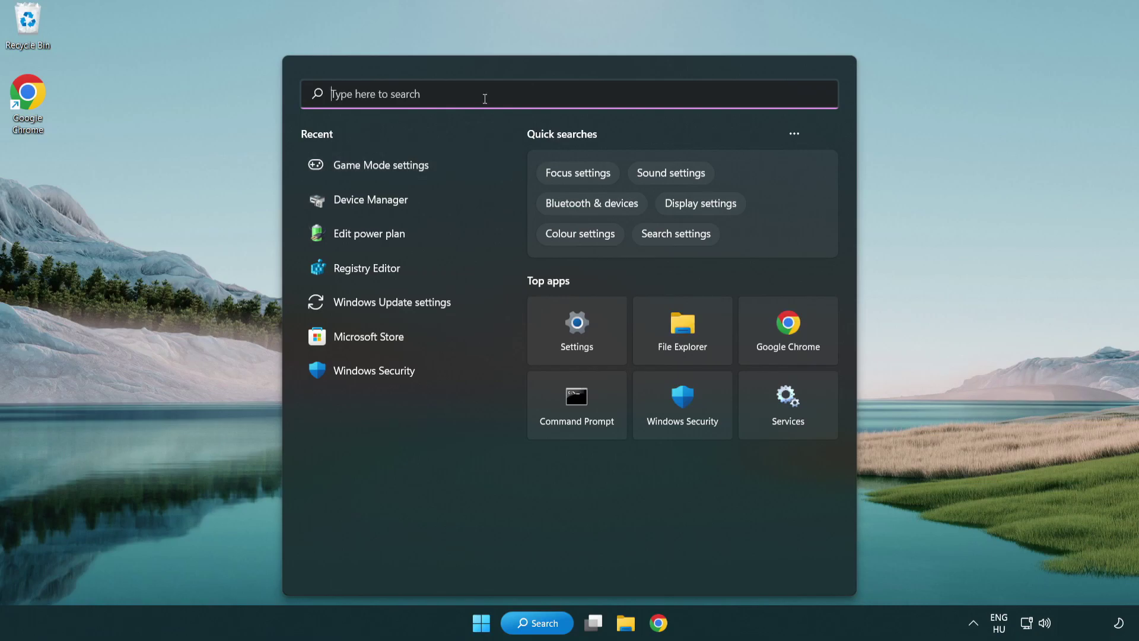
{"action": "type", "text": "update"}
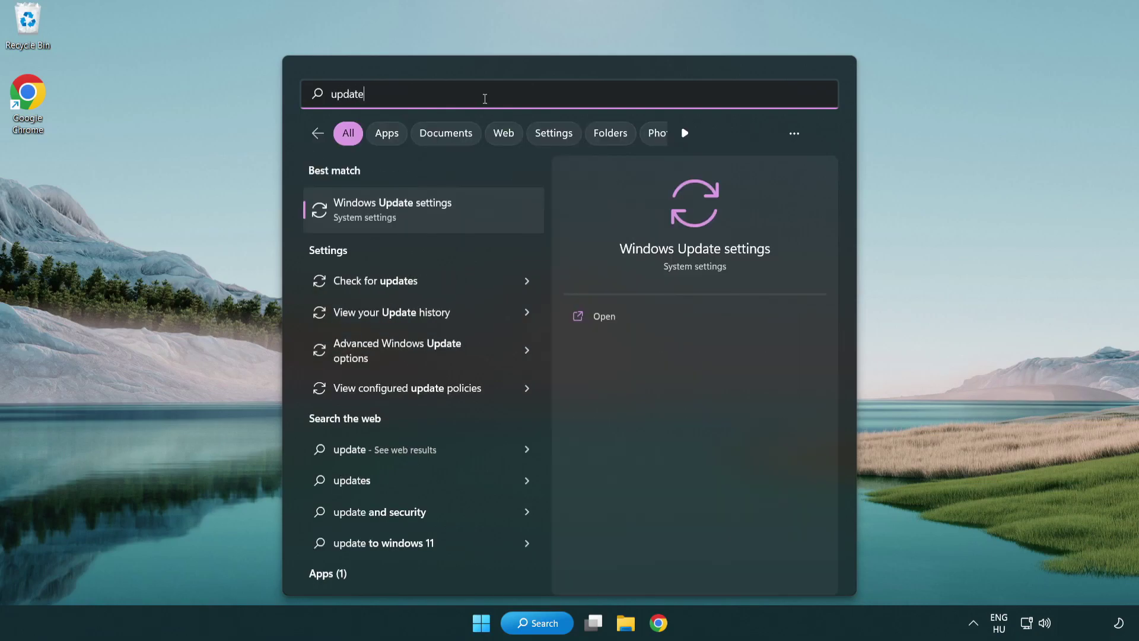
{"action": "left_click", "coordinate": [441, 220]}
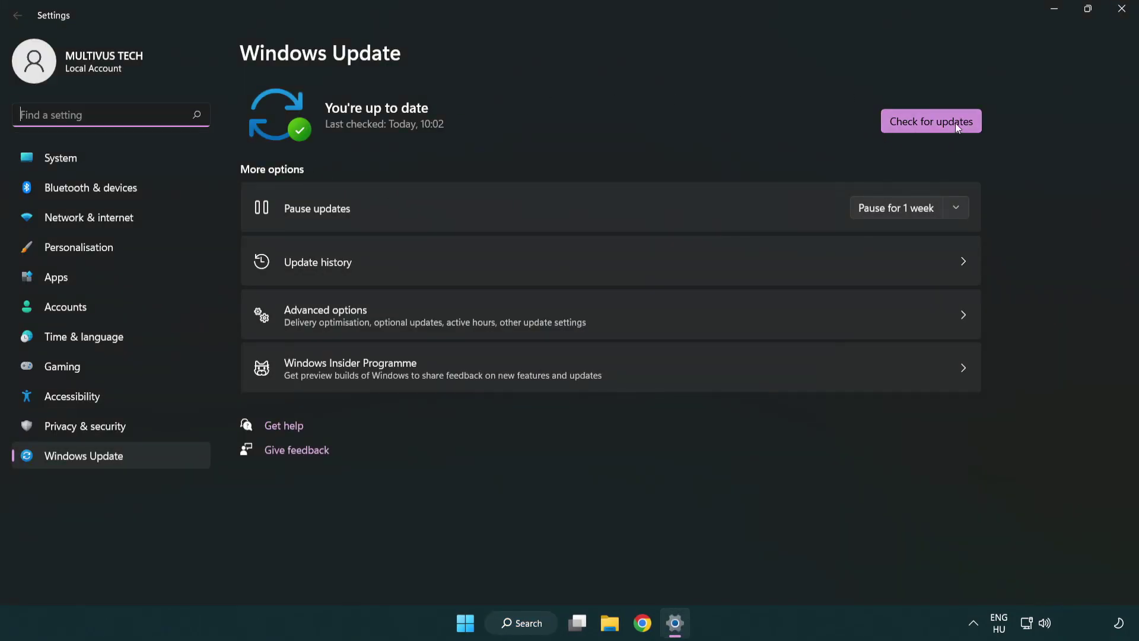
{"action": "left_click", "coordinate": [939, 122]}
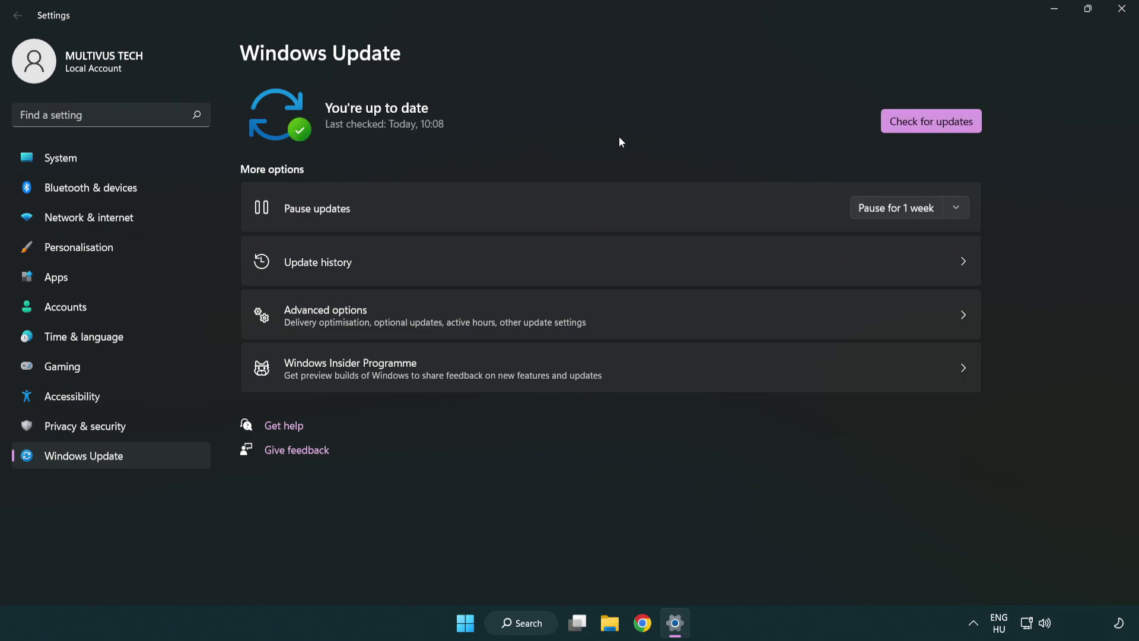
{"action": "left_click", "coordinate": [1123, 17]}
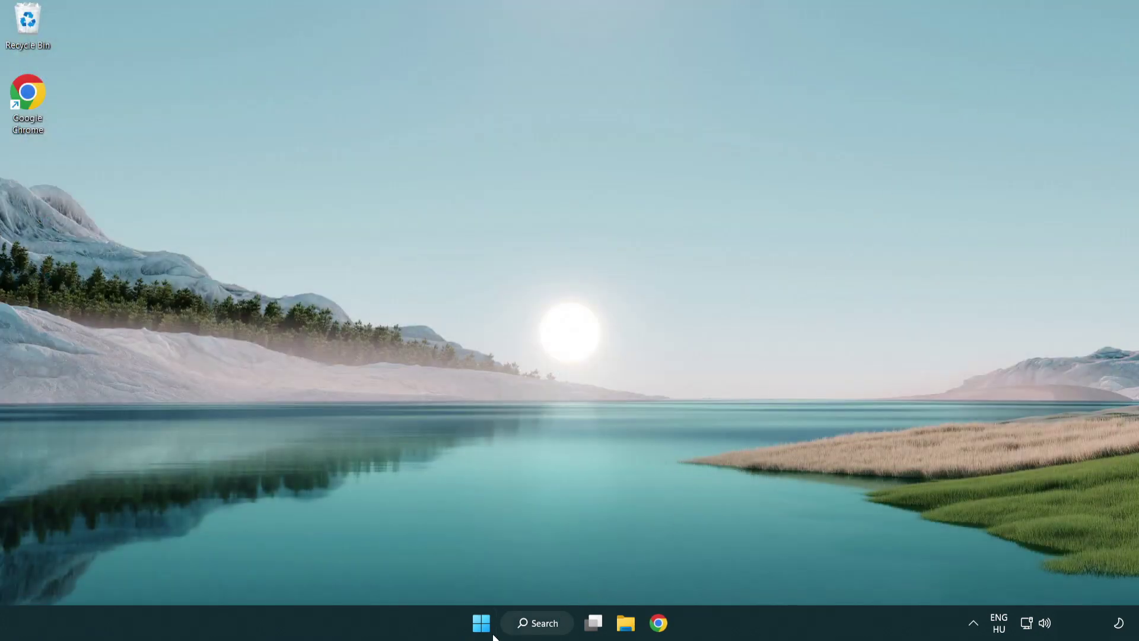
- Launch Registry Editor and navigate to HKEY_CURRENT_USER\System\GameConfigStore
{"action": "left_click", "coordinate": [538, 623]}
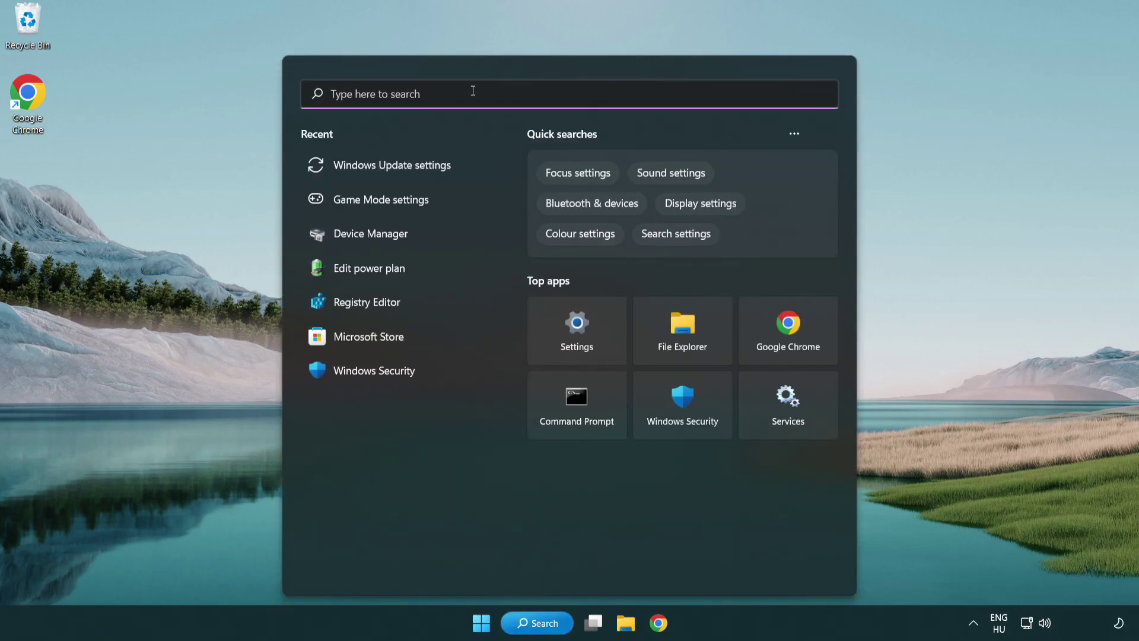
{"action": "type", "text": "regedit"}
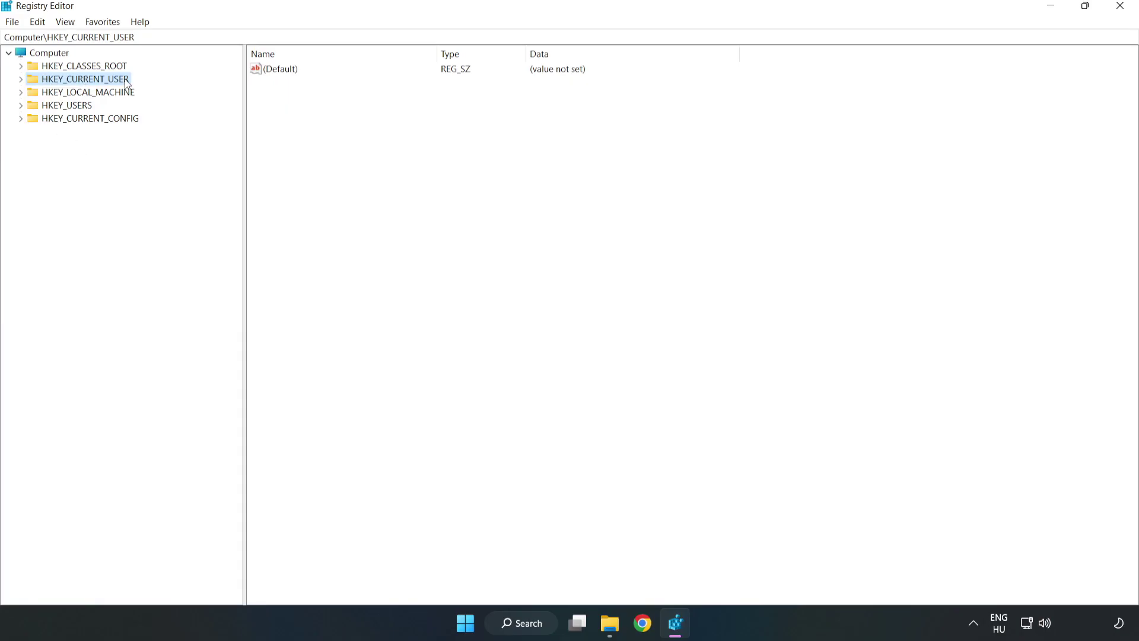
{"action": "left_click", "coordinate": [21, 79]}
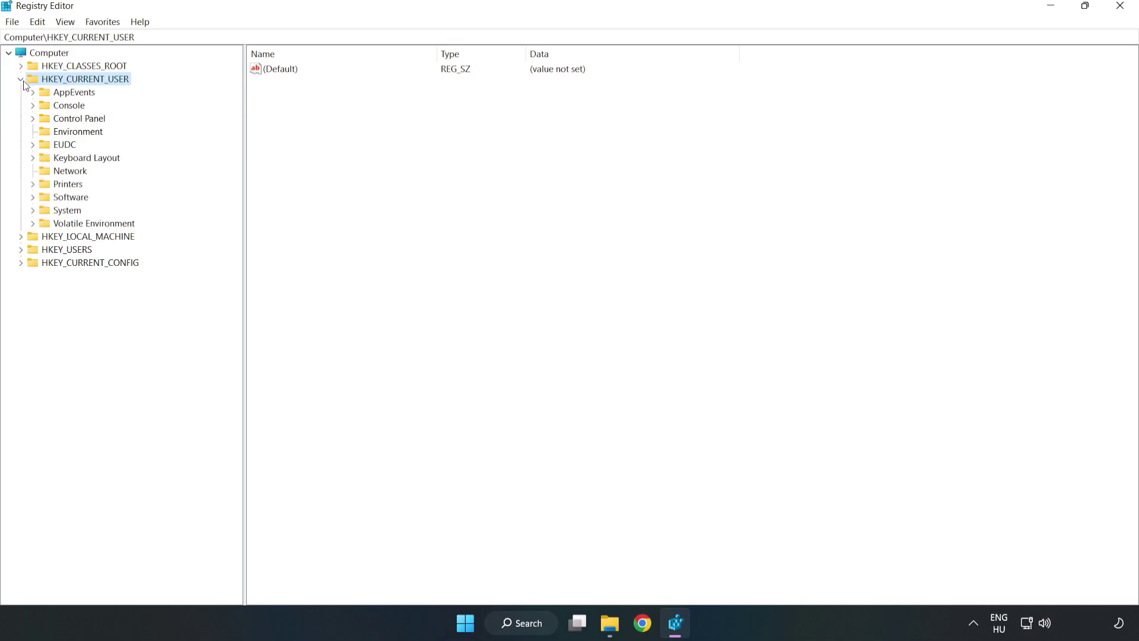
{"action": "left_click", "coordinate": [32, 211]}
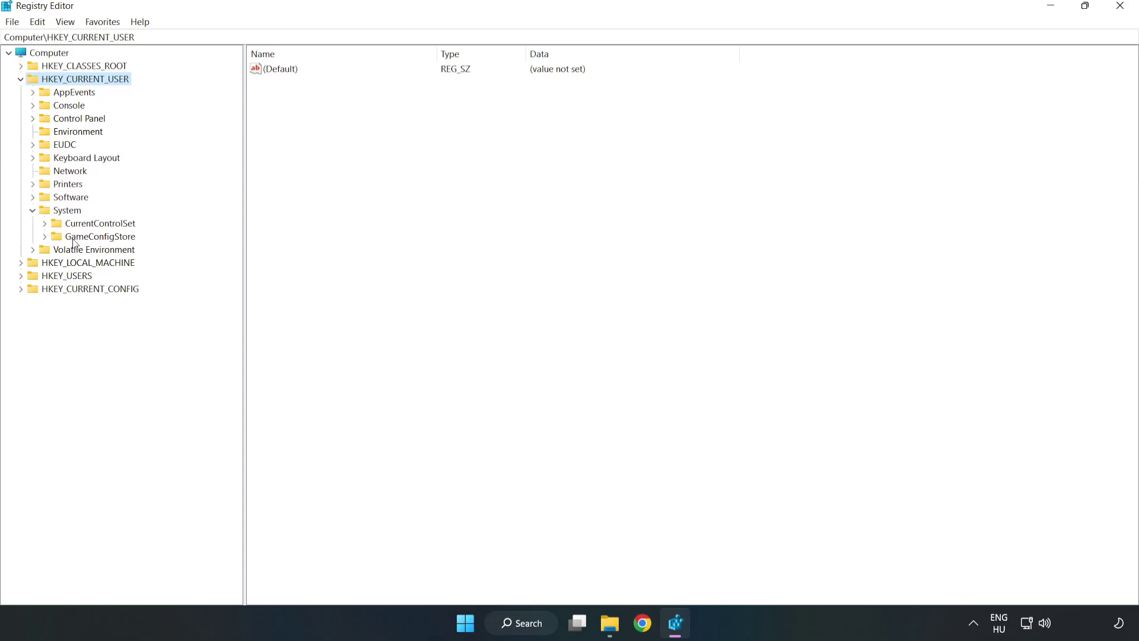
{"action": "left_click", "coordinate": [95, 242]}
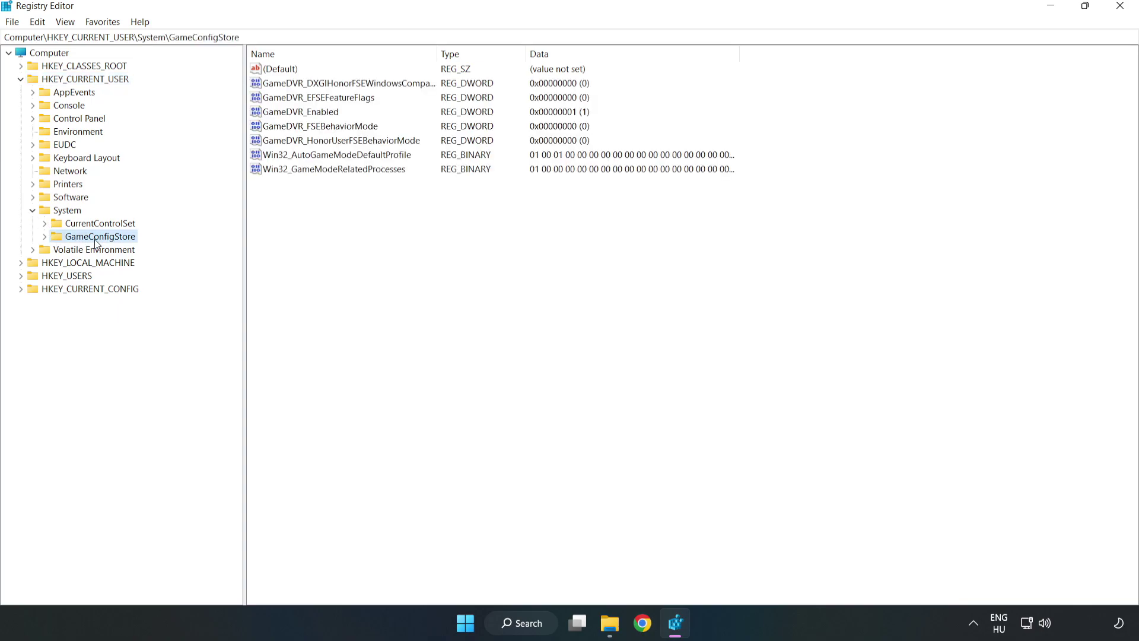
- Set the GameDVR_Enabled DWORD from 1 to 0 and collapse HKEY_CURRENT_USER
{"action": "left_click", "coordinate": [277, 117]}
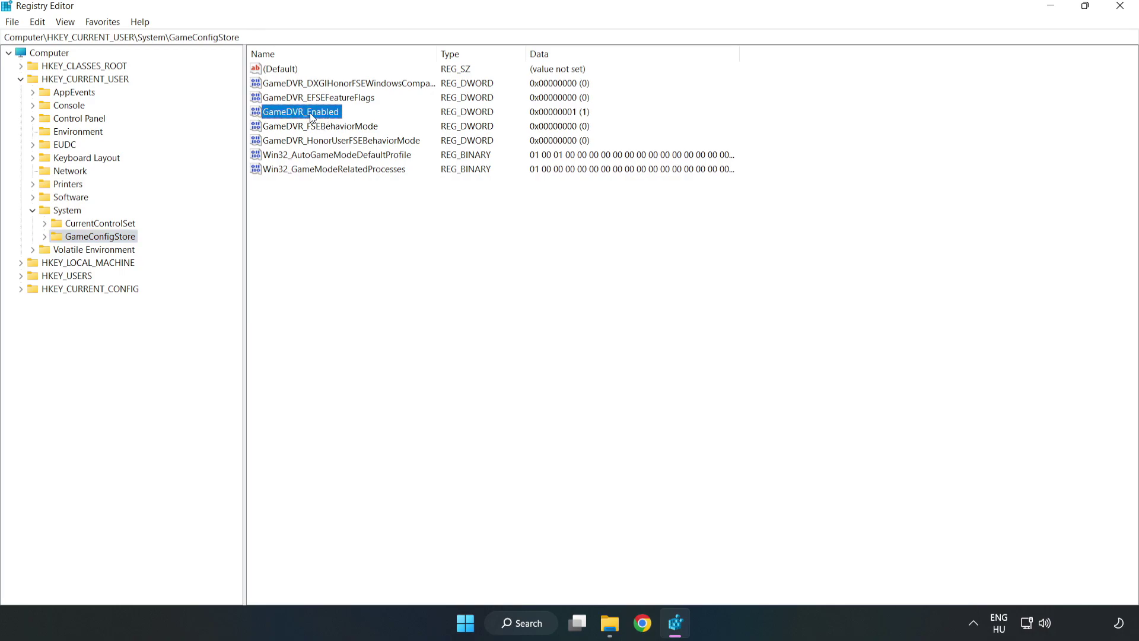
{"action": "right_click", "coordinate": [311, 118]}
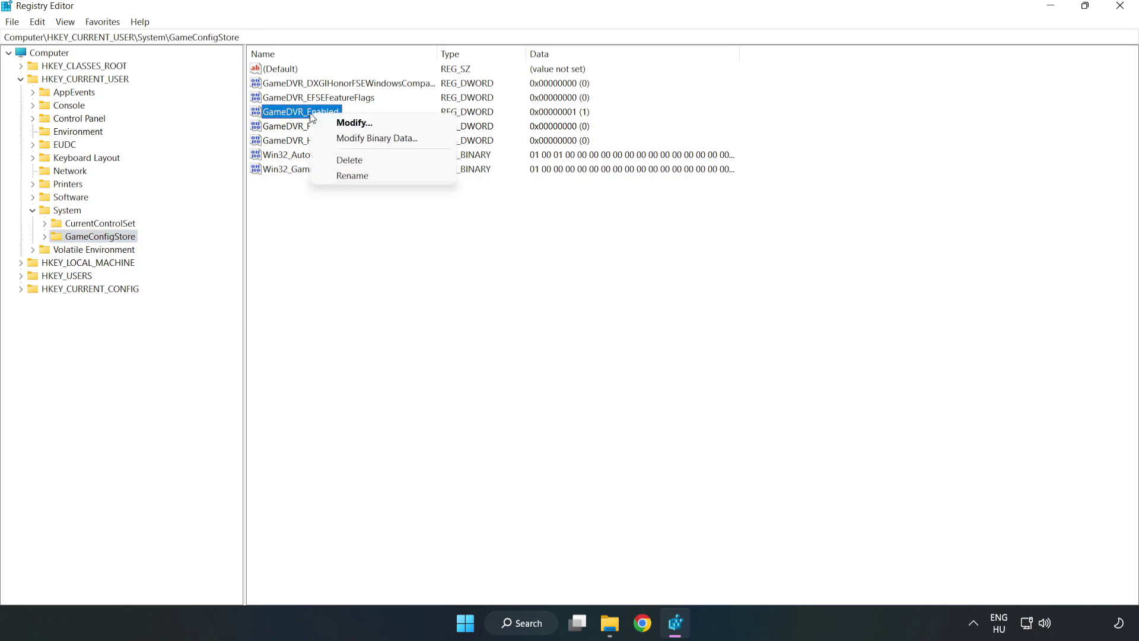
{"action": "left_click", "coordinate": [362, 124]}
{"action": "left_click_drag", "start_coordinate": [245, 91], "coordinate": [637, 244]}
{"action": "left_click", "coordinate": [475, 310]}
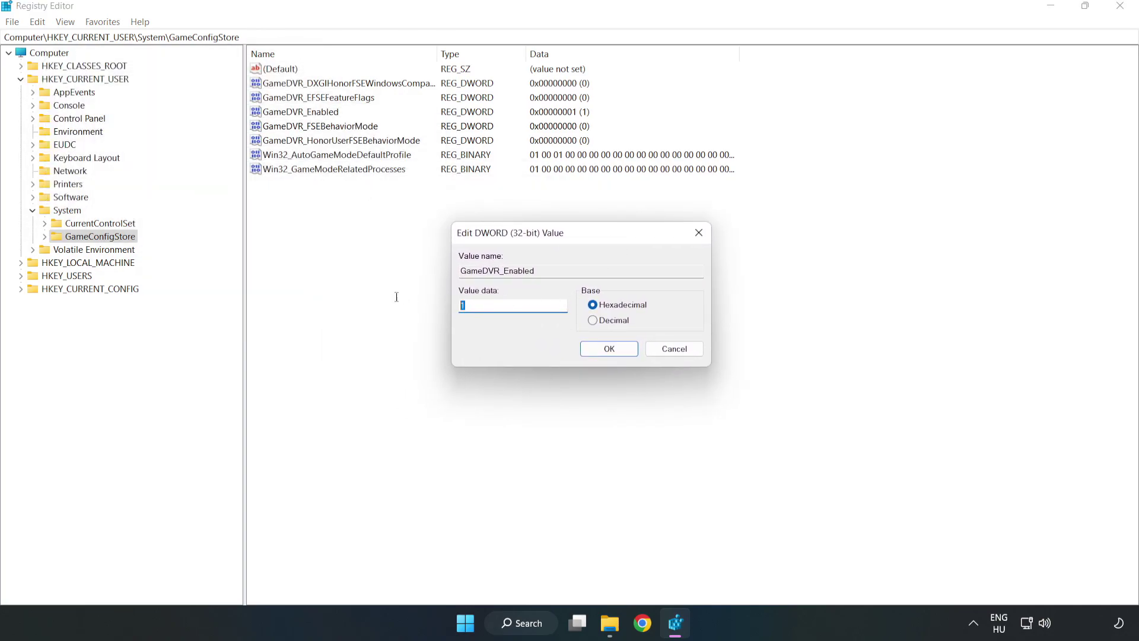
{"action": "double_click", "coordinate": [467, 308]}
{"action": "type", "text": "0"}
{"action": "left_click", "coordinate": [607, 352]}
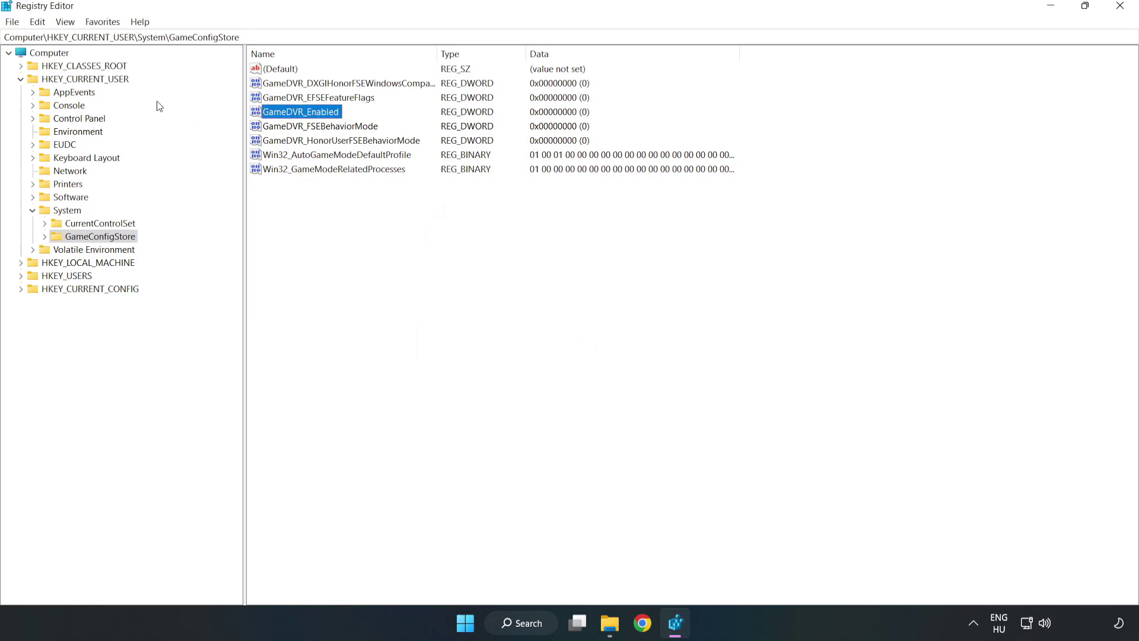
{"action": "left_click", "coordinate": [21, 79]}
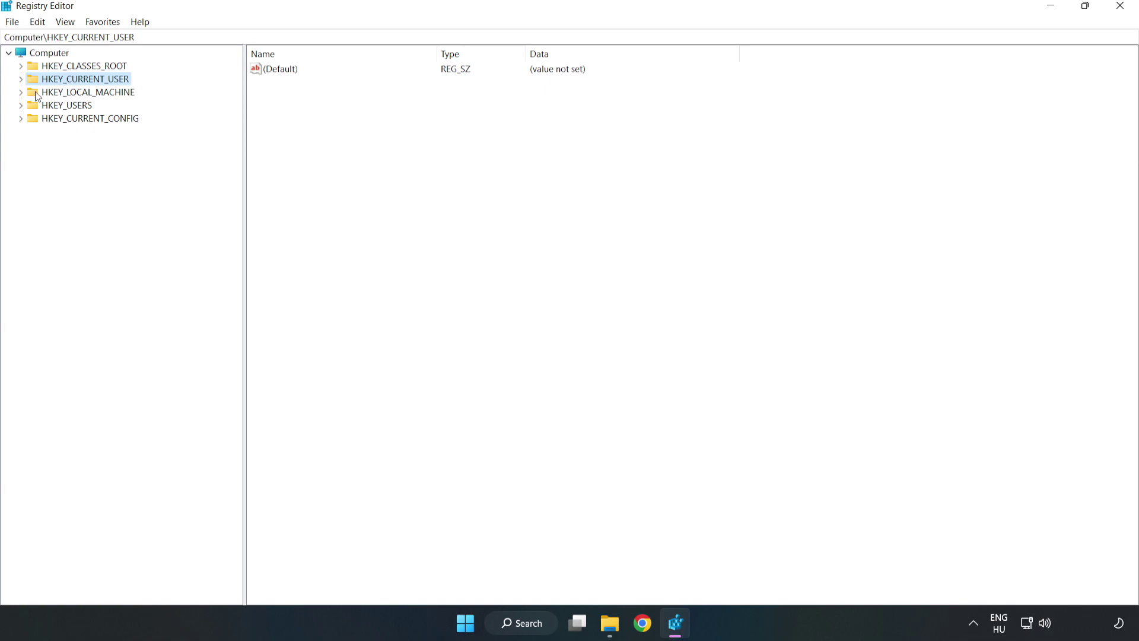
- Navigate to HKEY_LOCAL_MACHINE\SOFTWARE\Microsoft\PolicyManager\default\ApplicationManagement\AllowGameDVR
{"action": "double_click", "coordinate": [27, 94]}
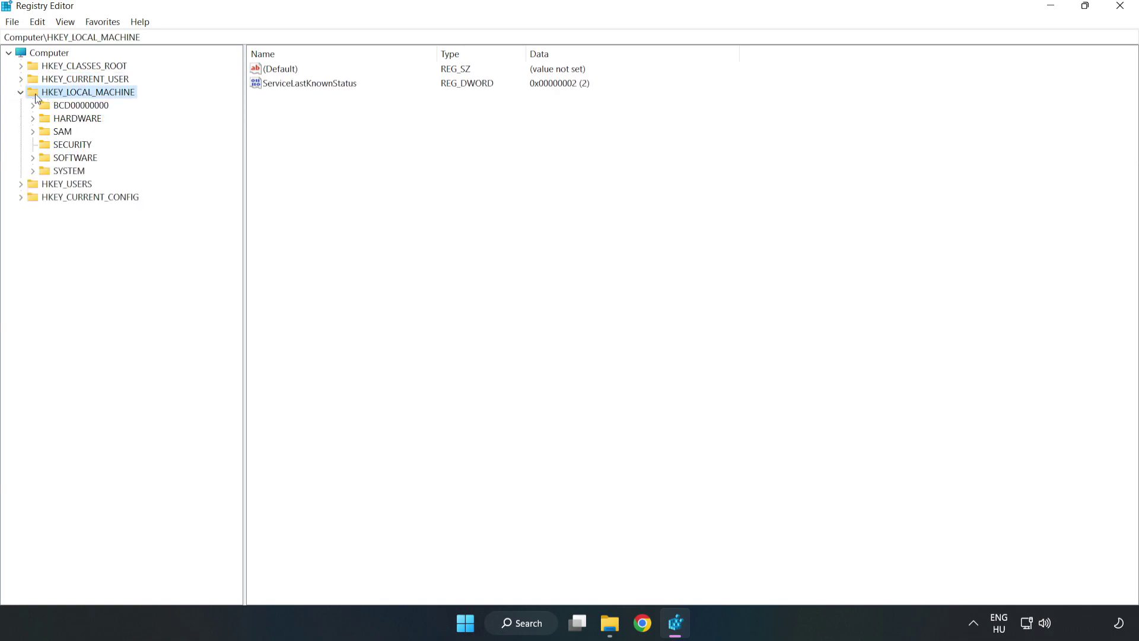
{"action": "left_click", "coordinate": [34, 157]}
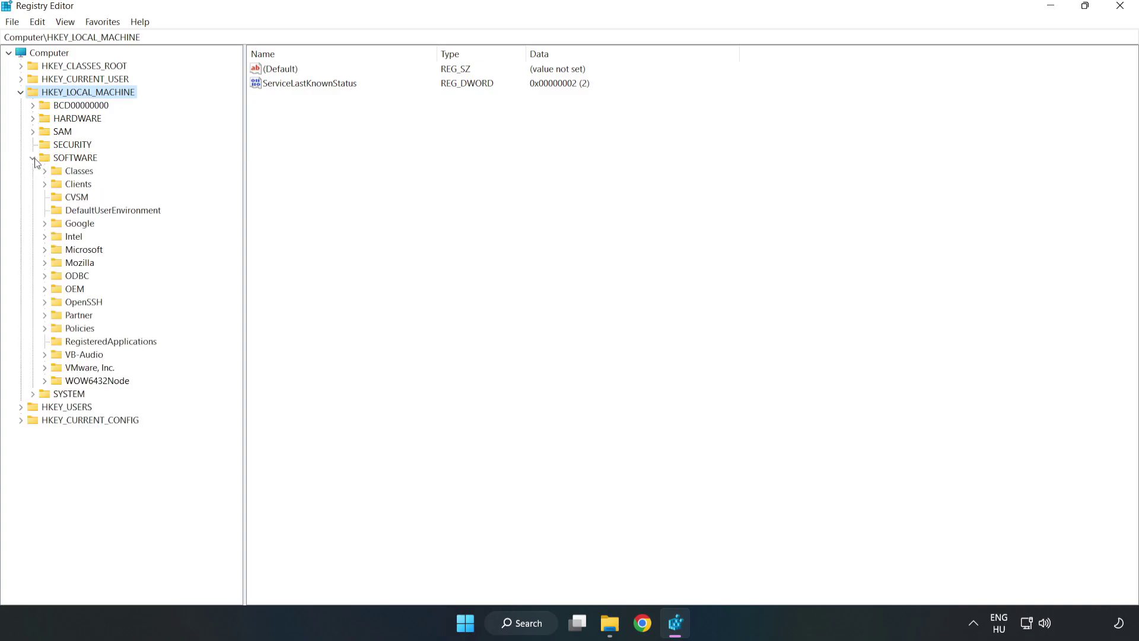
{"action": "left_click", "coordinate": [45, 250]}
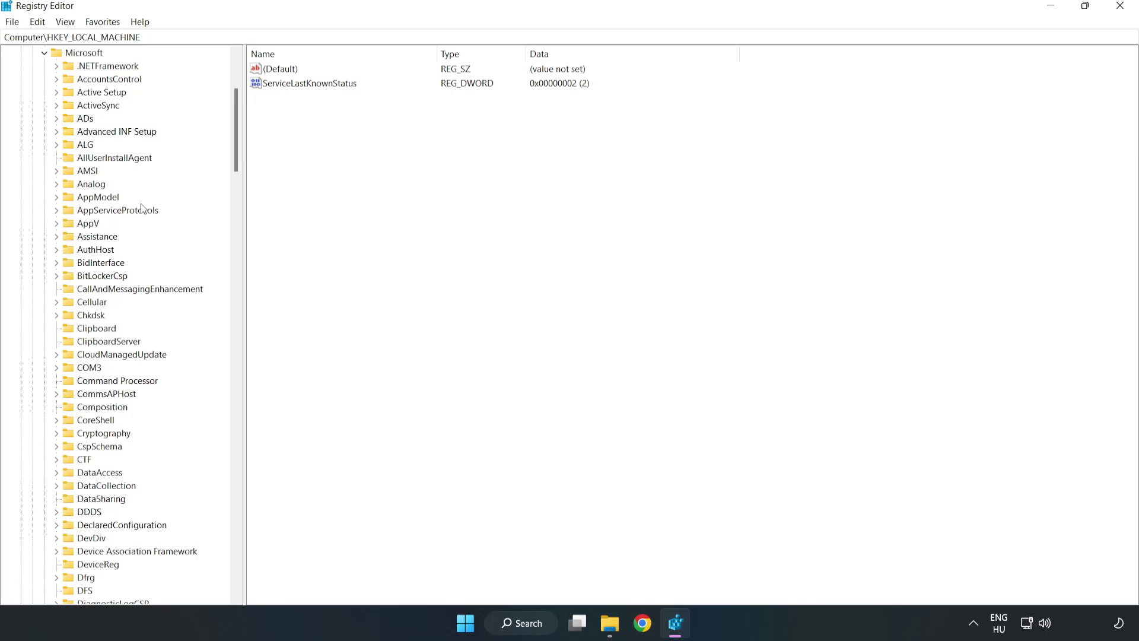
{"action": "left_click_drag", "start_coordinate": [234, 152], "coordinate": [254, 417]}
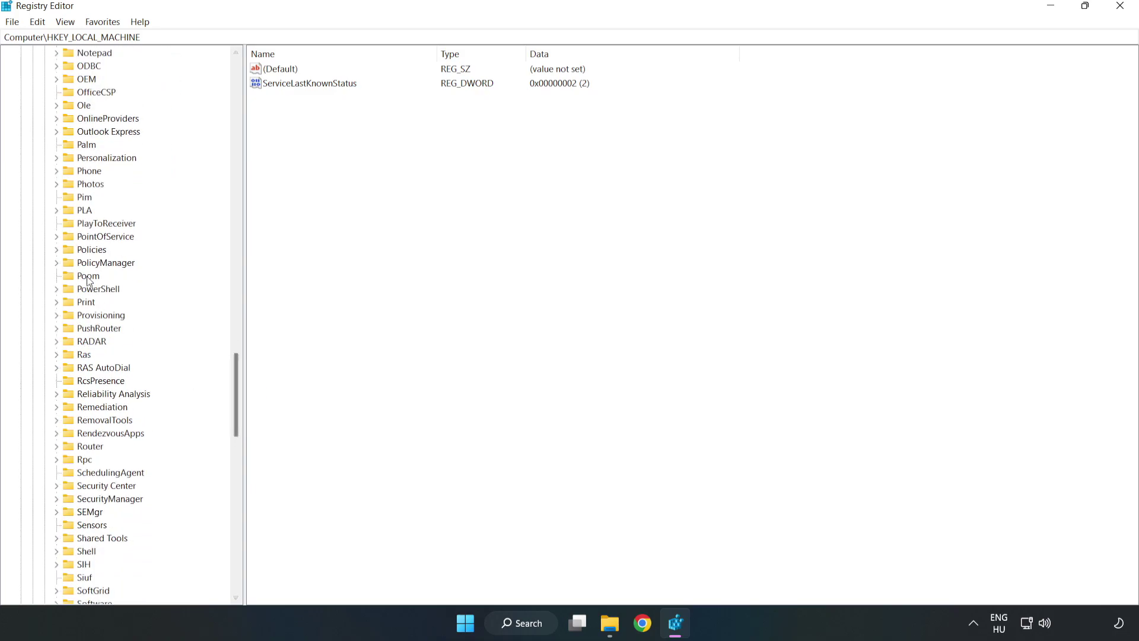
{"action": "left_click", "coordinate": [56, 264]}
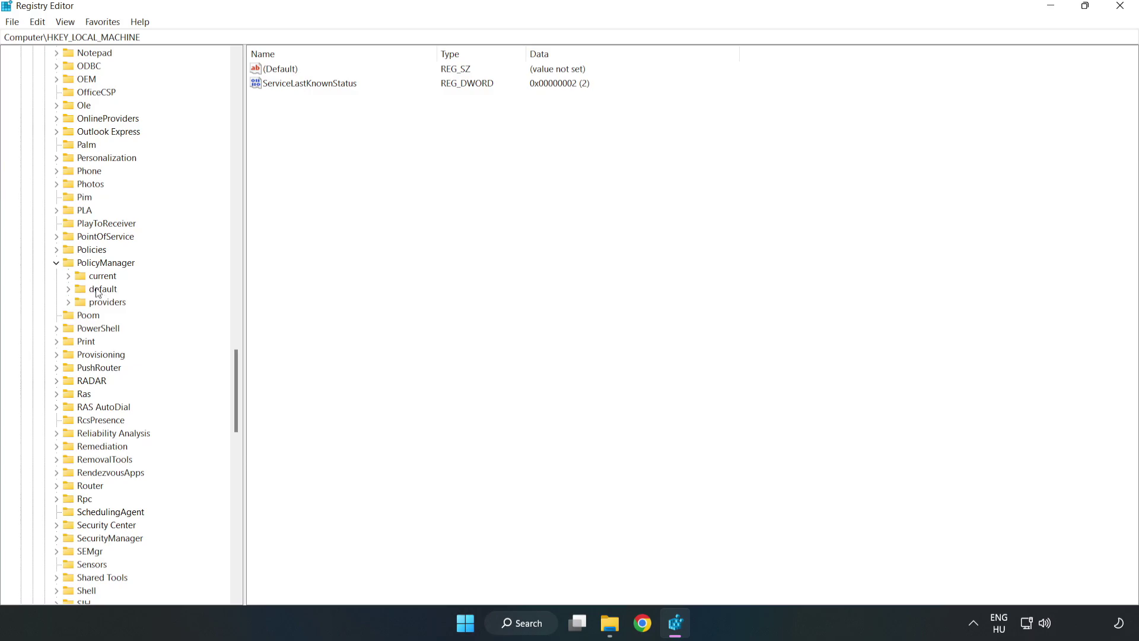
{"action": "left_click", "coordinate": [69, 289]}
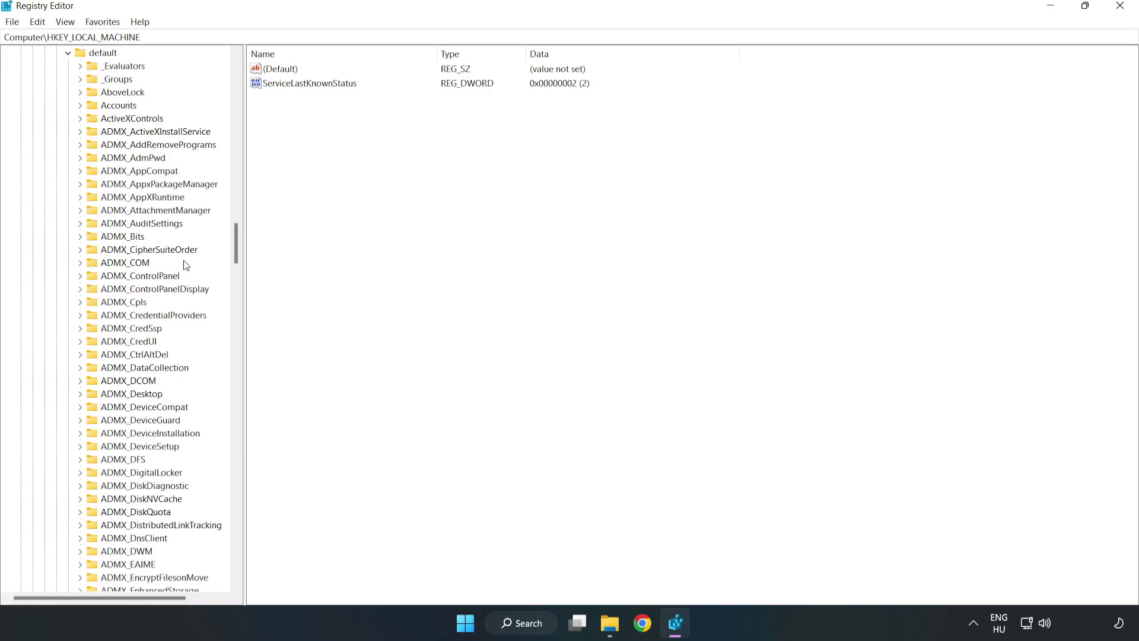
{"action": "left_click_drag", "start_coordinate": [235, 243], "coordinate": [231, 376]}
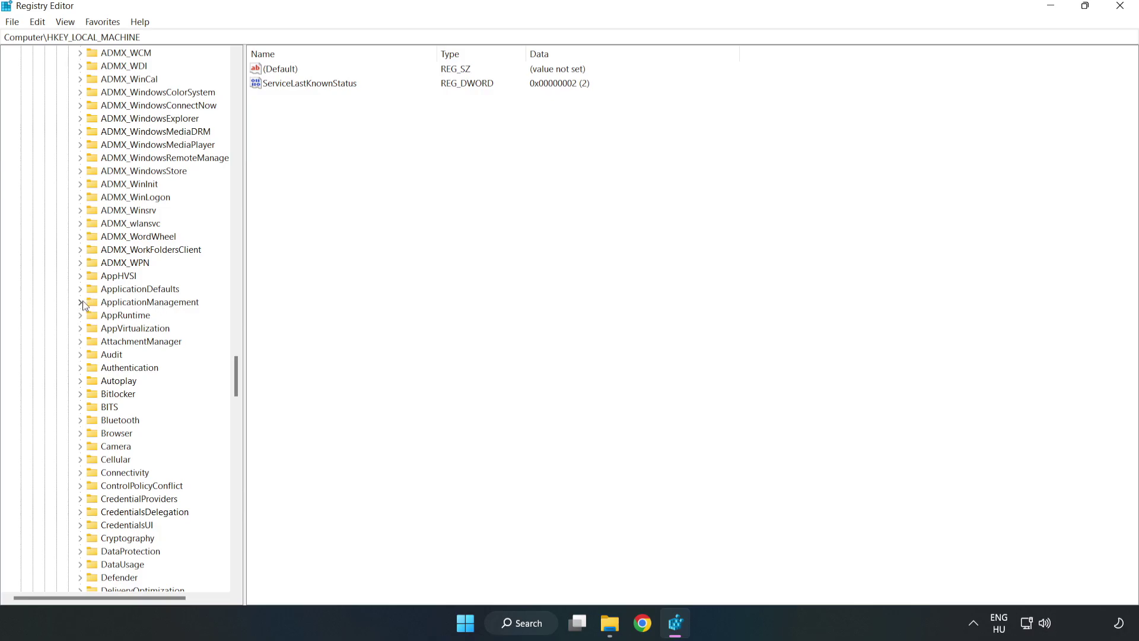
{"action": "left_click", "coordinate": [81, 302]}
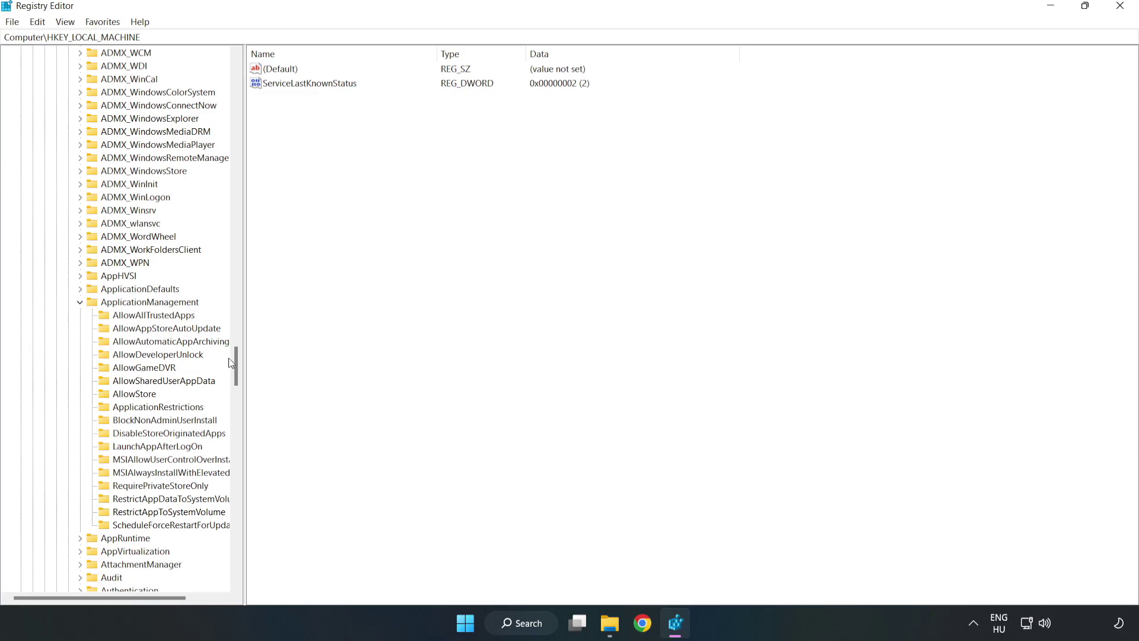
{"action": "left_click", "coordinate": [132, 370]}
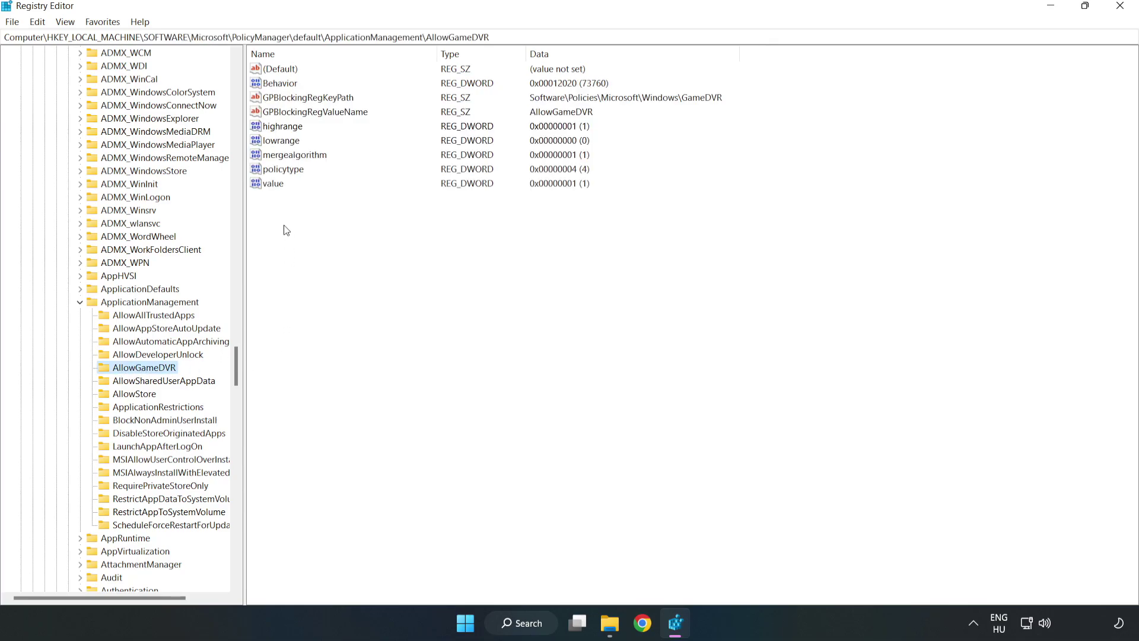
- Set AllowGameDVR's 'value' entry to 0 and close Registry Editor
{"action": "left_click", "coordinate": [267, 184]}
{"action": "right_click", "coordinate": [278, 189]}
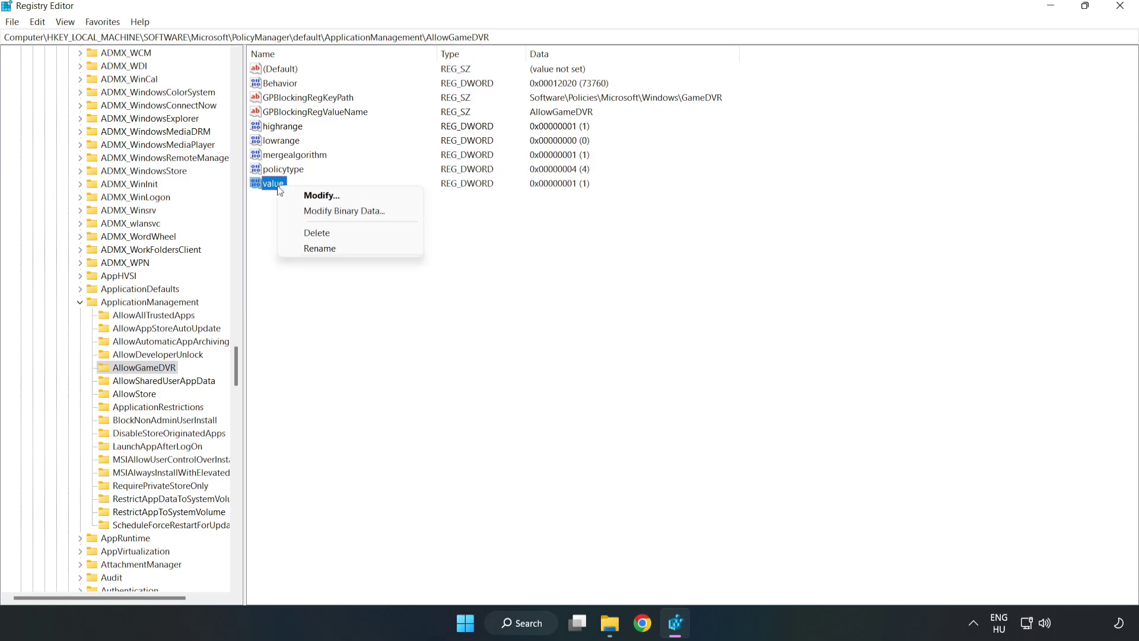
{"action": "left_click", "coordinate": [327, 198]}
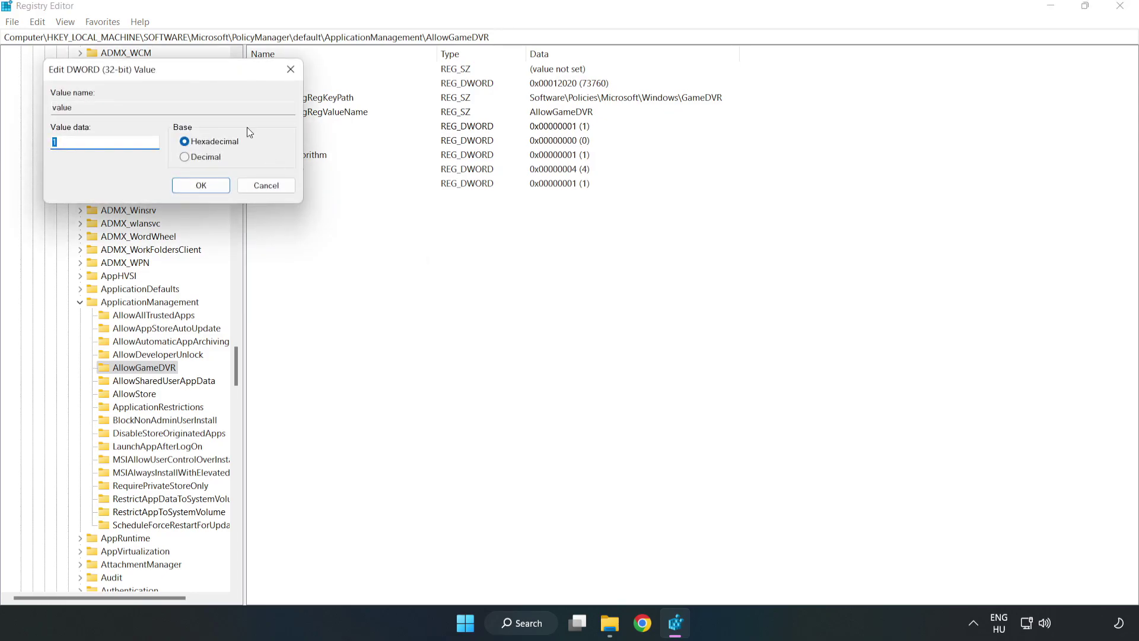
{"action": "mouse_move", "coordinate": [208, 71]}
{"action": "left_mouse_down"}
{"action": "mouse_move", "coordinate": [578, 244]}
{"action": "mouse_move", "coordinate": [563, 241]}
{"action": "left_mouse_up"}
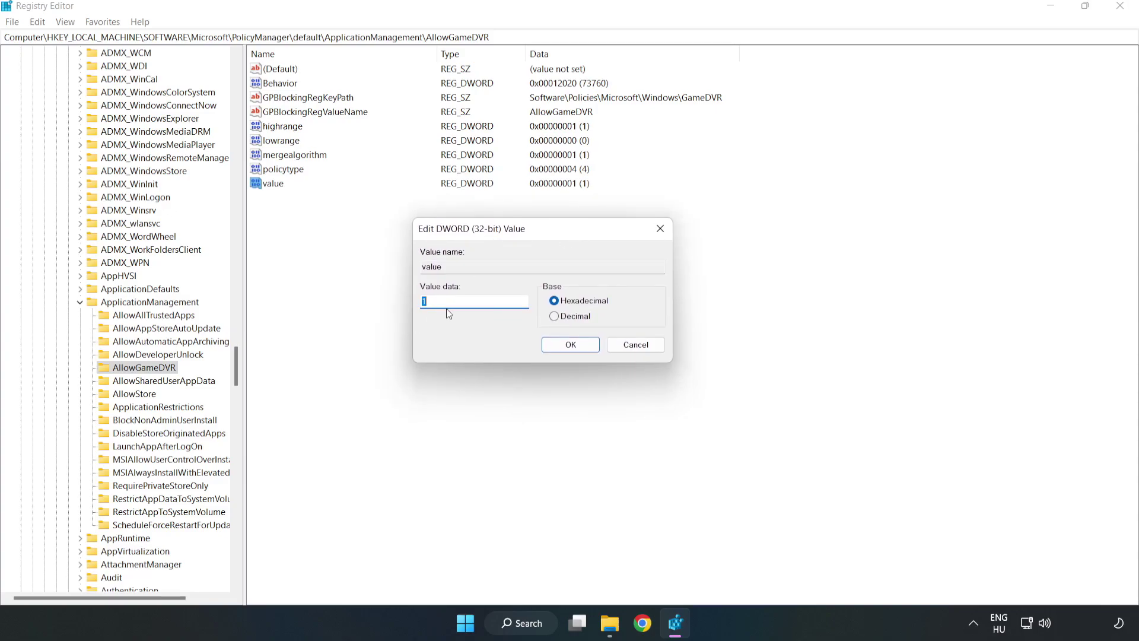
{"action": "type", "text": "0"}
{"action": "left_click", "coordinate": [572, 346]}
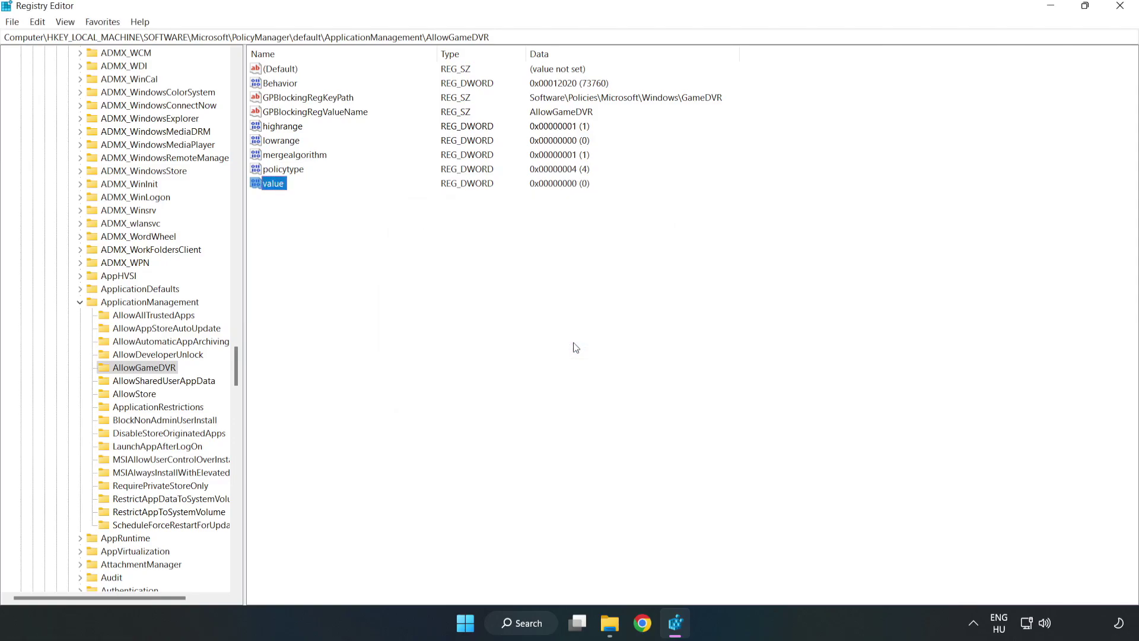
{"action": "left_click", "coordinate": [1120, 9]}
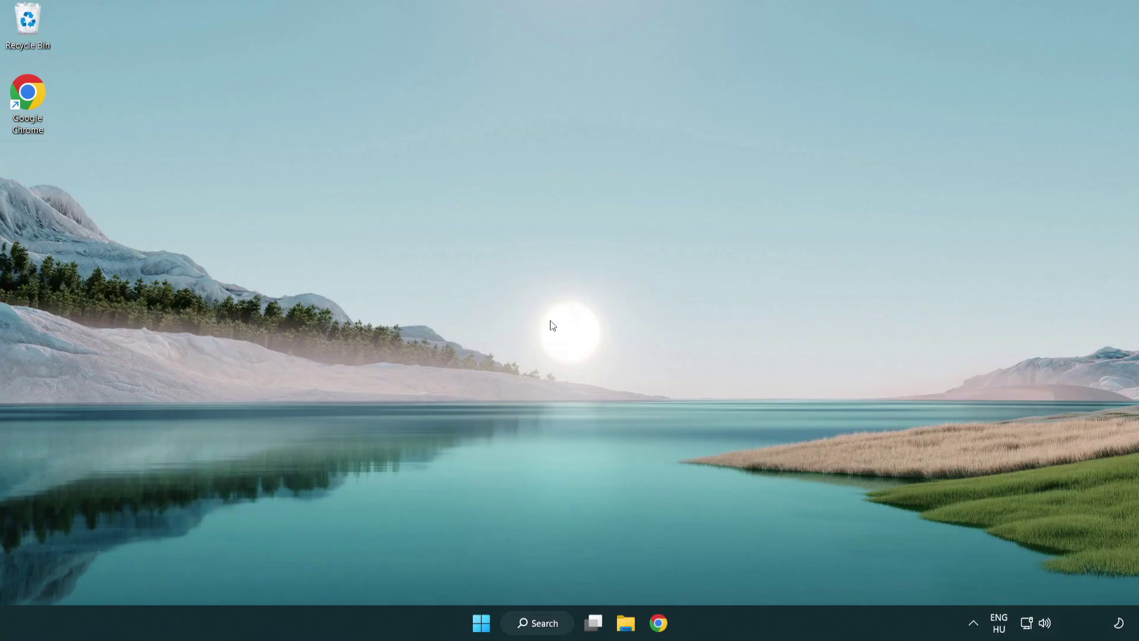
- Download the DirectX End-User Runtime Web Installer from Microsoft Download Center in Chrome
{"action": "left_click", "coordinate": [664, 629]}
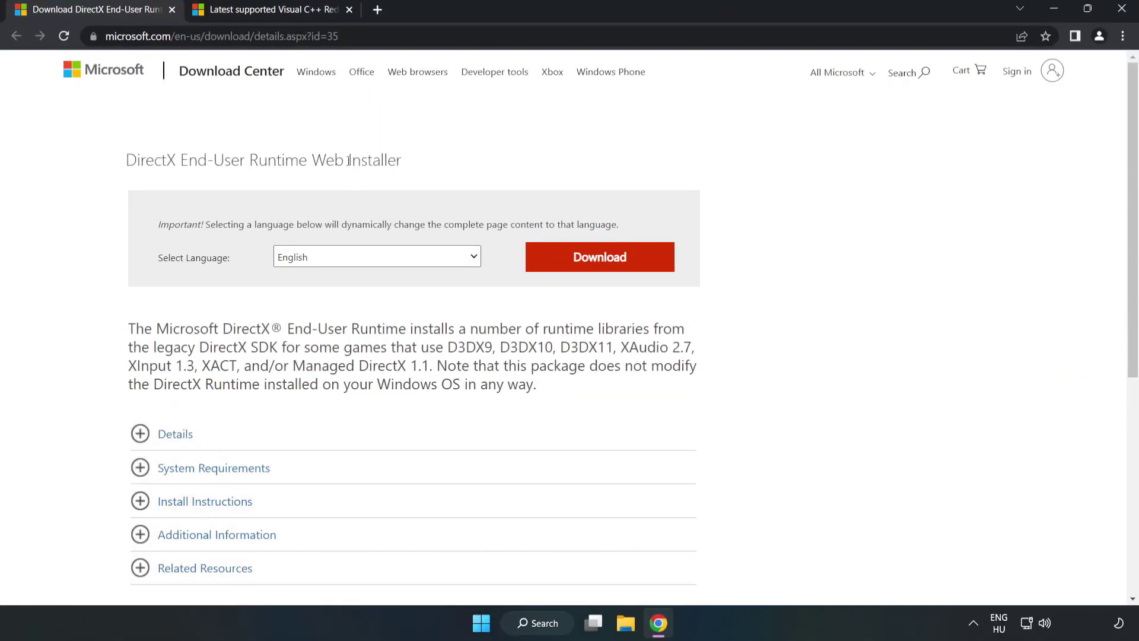
{"action": "left_click", "coordinate": [337, 36]}
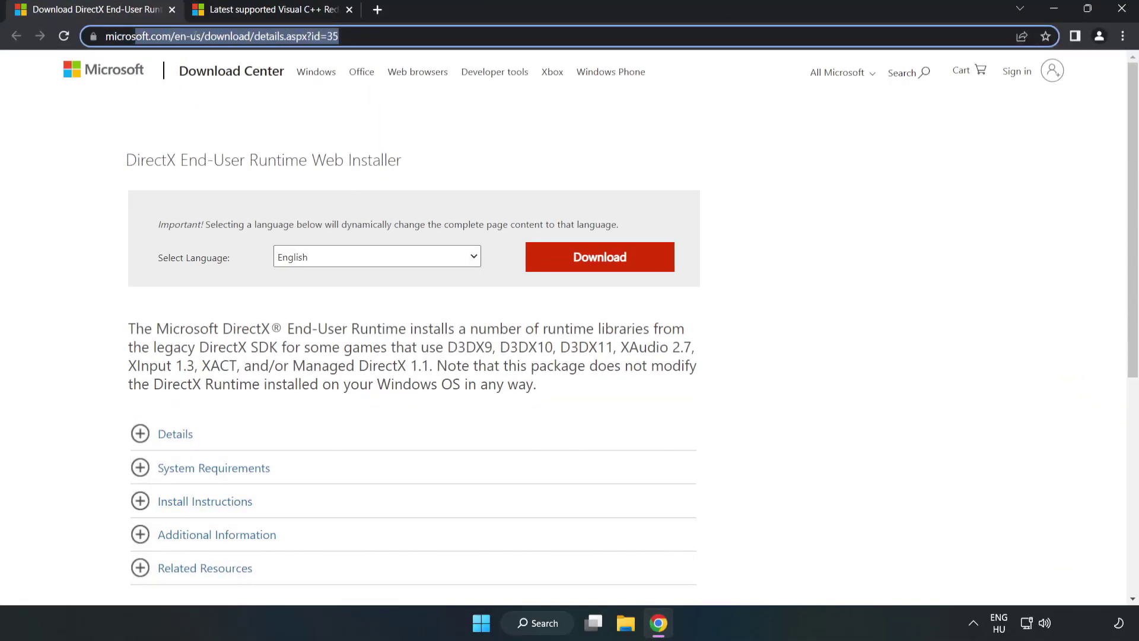
{"action": "left_click", "coordinate": [461, 137]}
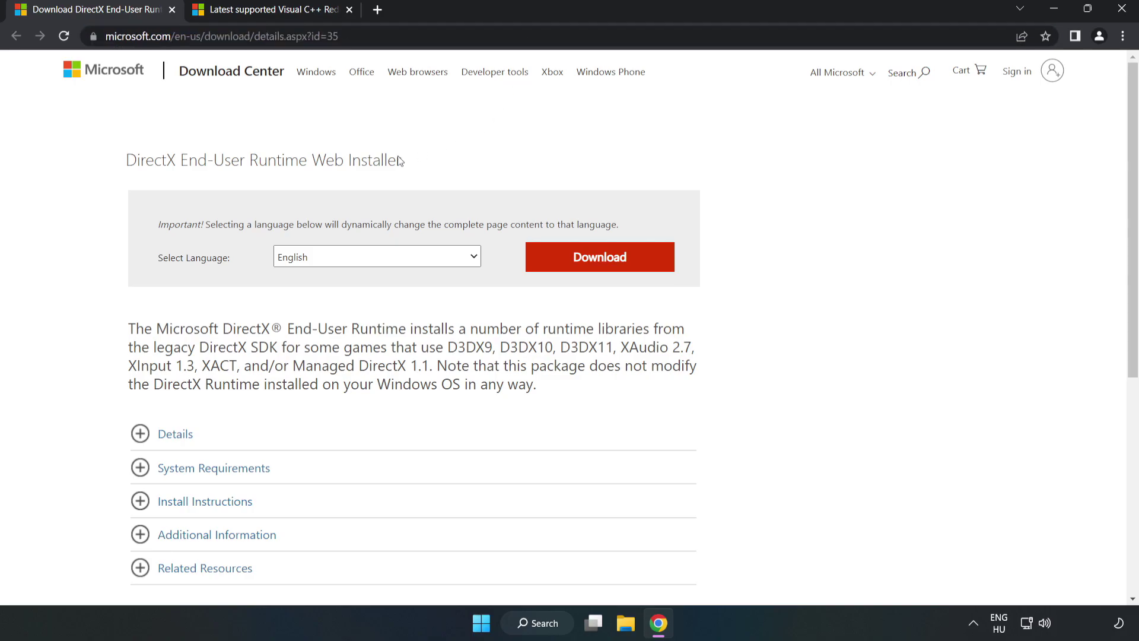
{"action": "left_click", "coordinate": [605, 271]}
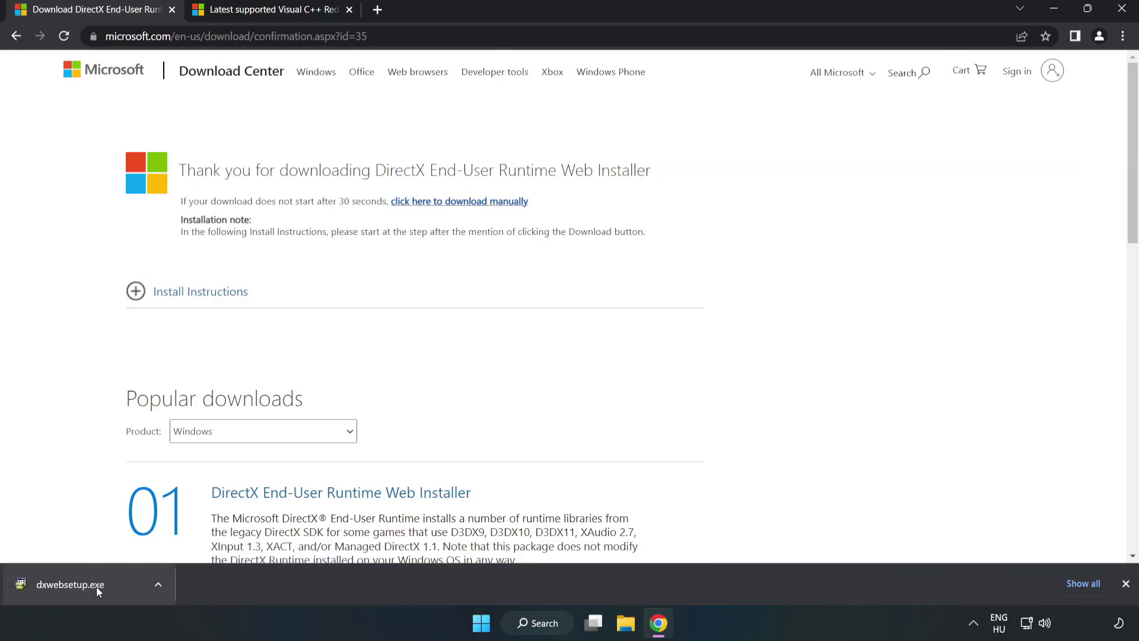
- Run dxwebsetup.exe, accept the license, decline the Bing Bar, and finish DirectX Setup
{"action": "left_click", "coordinate": [116, 588]}
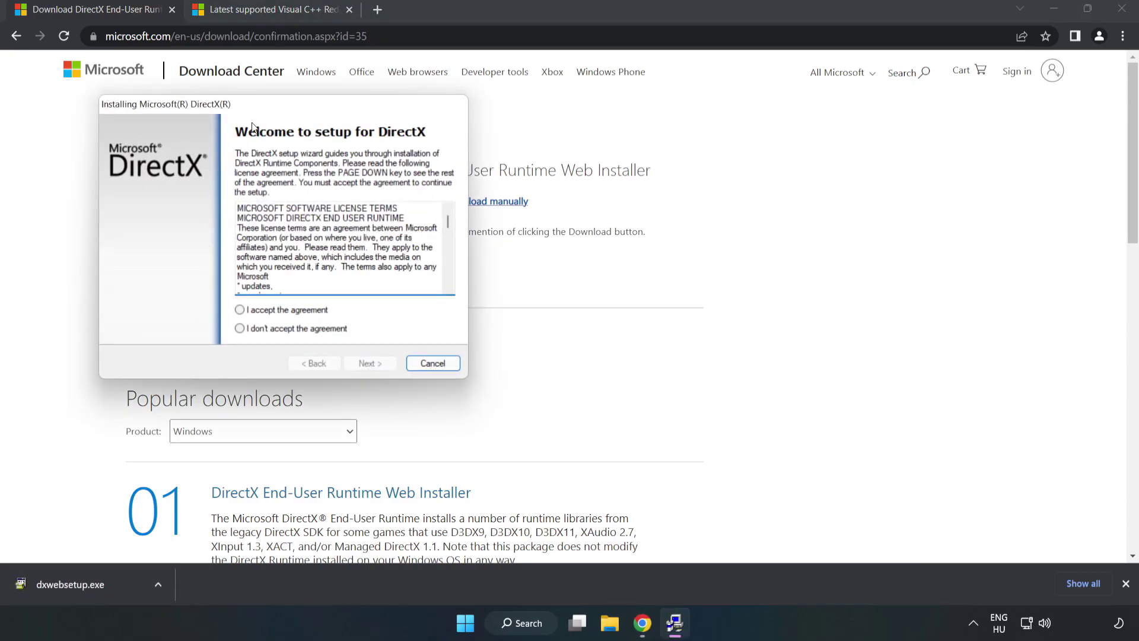
{"action": "left_click_drag", "start_coordinate": [262, 103], "coordinate": [544, 158]}
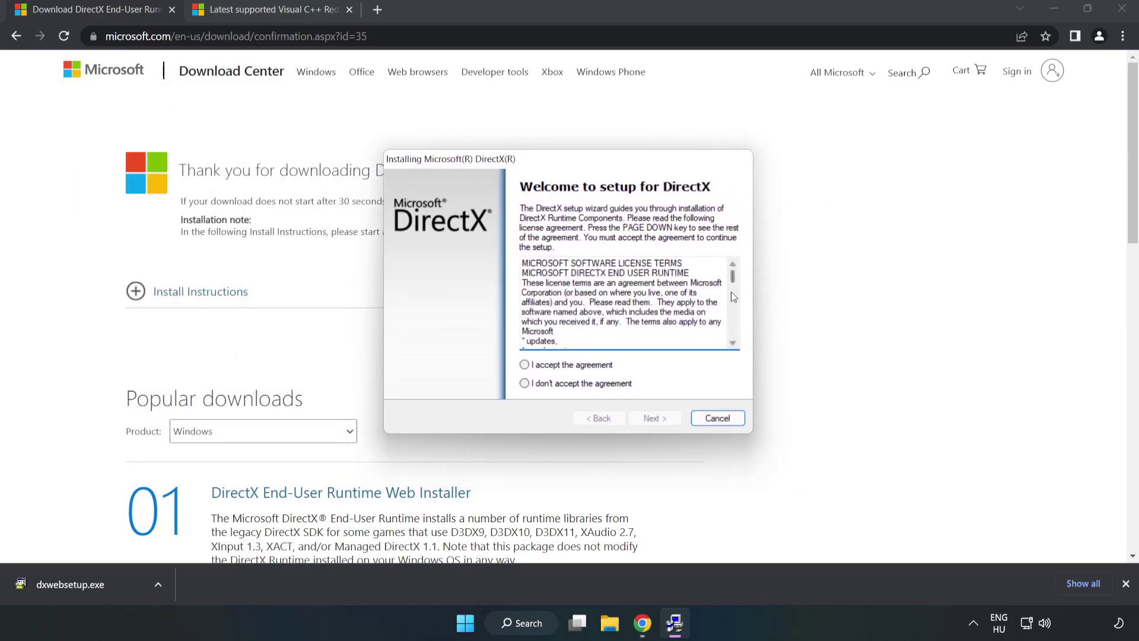
{"action": "left_click_drag", "start_coordinate": [733, 277], "coordinate": [733, 333]}
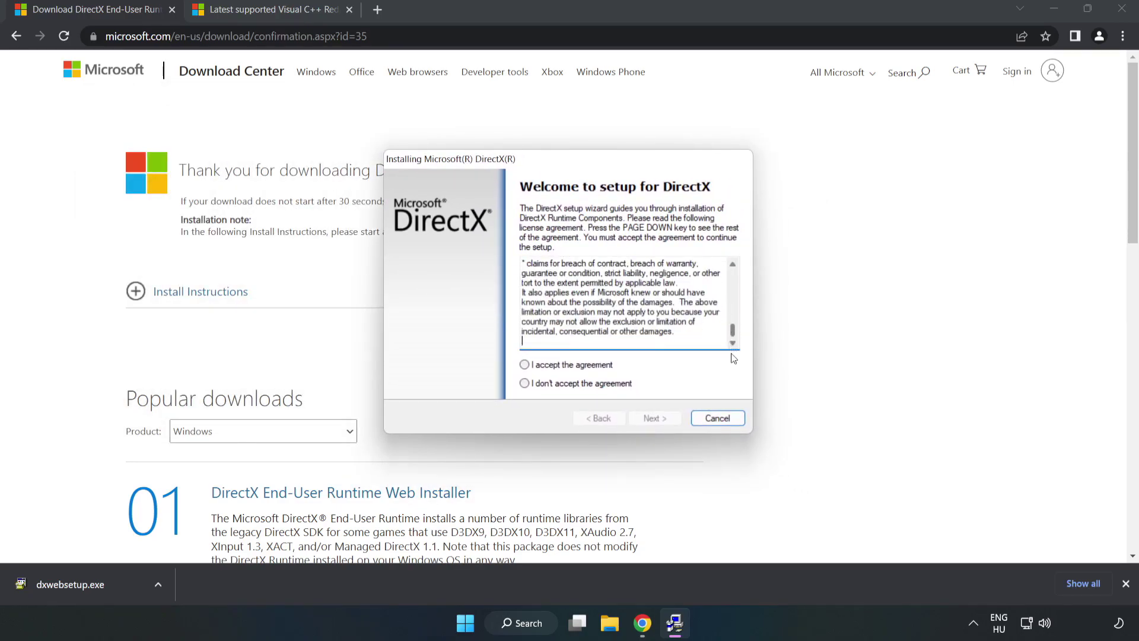
{"action": "left_click", "coordinate": [530, 365]}
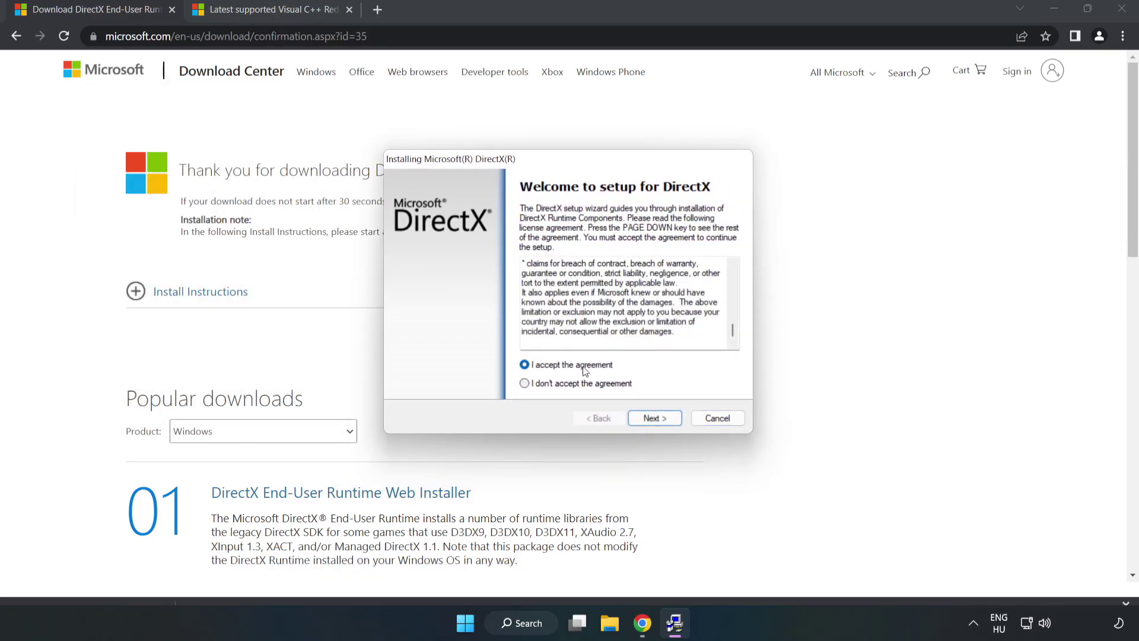
{"action": "left_click", "coordinate": [660, 419]}
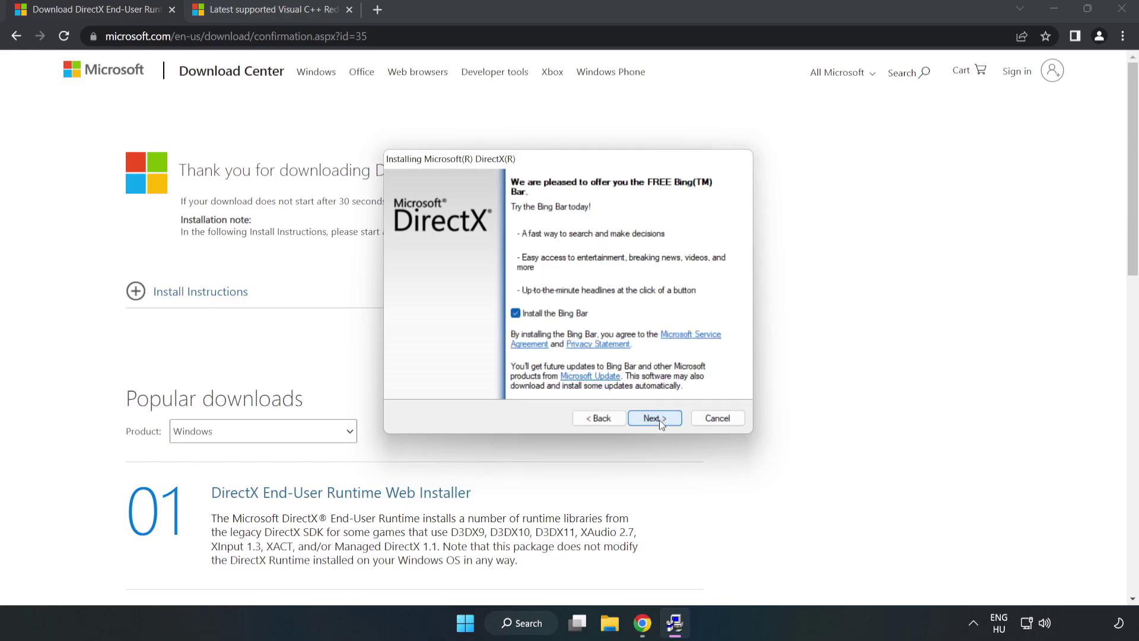
{"action": "left_click", "coordinate": [515, 313]}
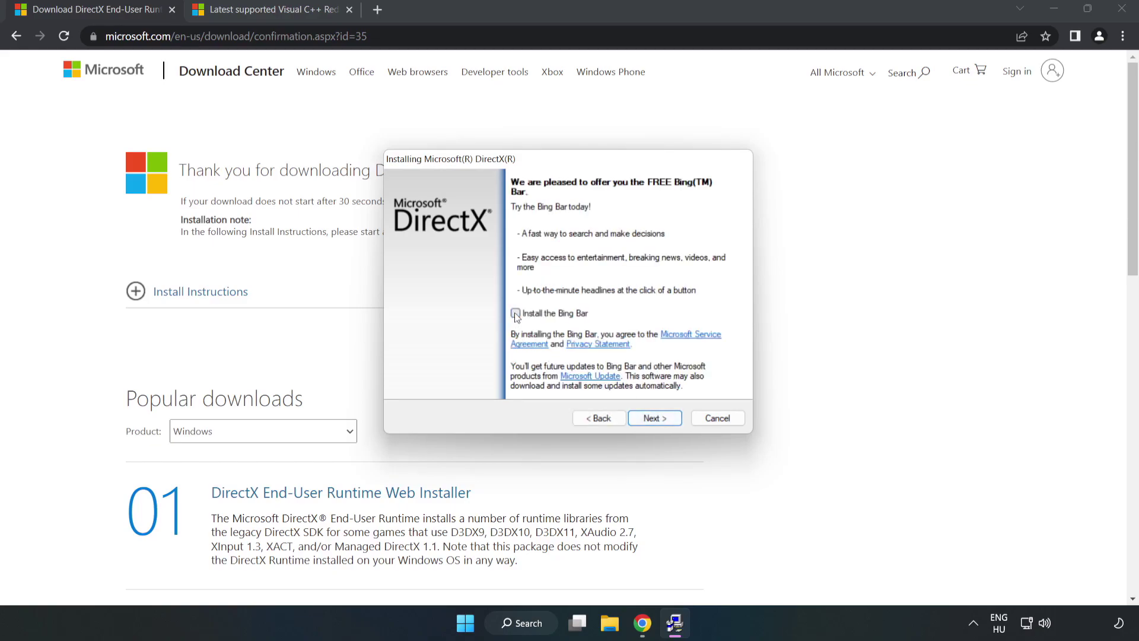
{"action": "left_click", "coordinate": [658, 420]}
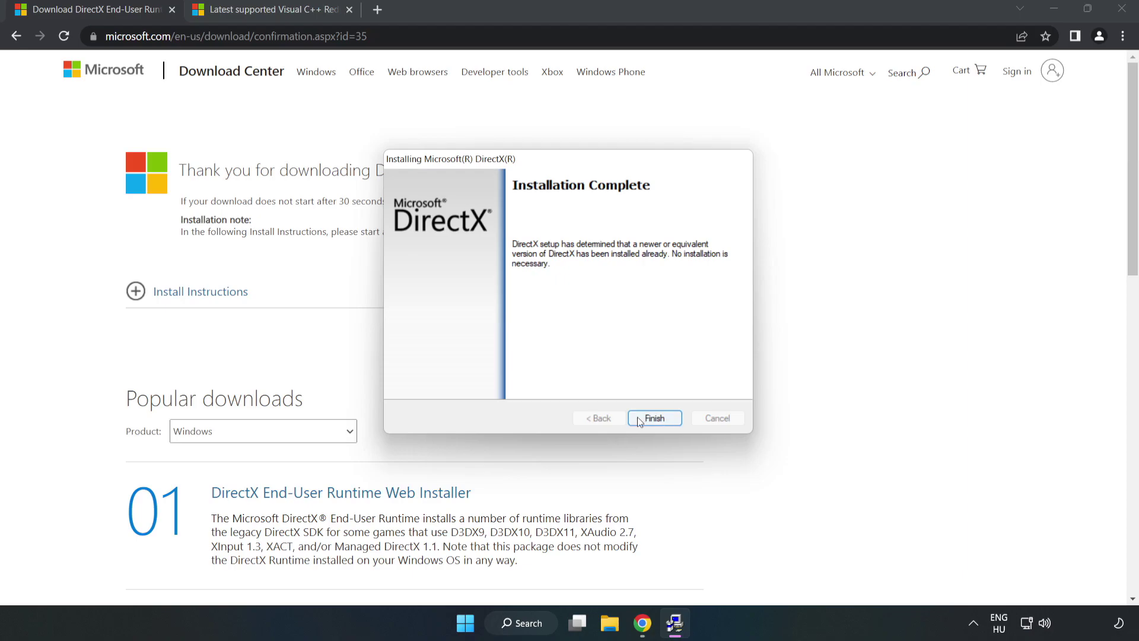
{"action": "left_click", "coordinate": [655, 419]}
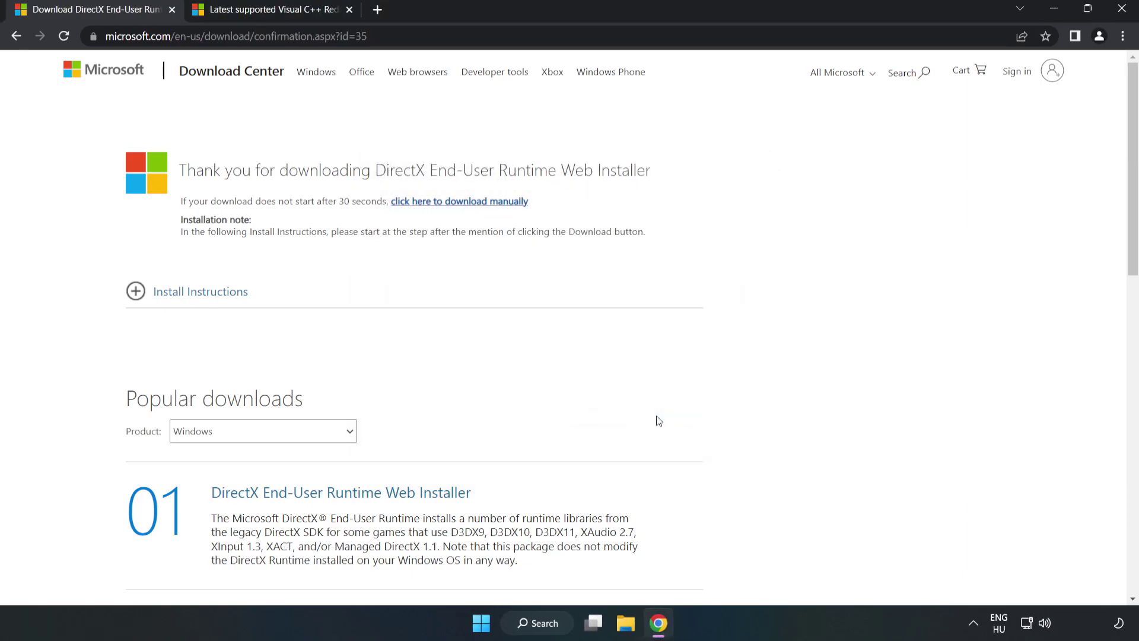
- Download the Visual C++ 2015-2022 redistributables from Microsoft Learn, allowing multiple downloads
{"action": "left_click", "coordinate": [172, 10]}
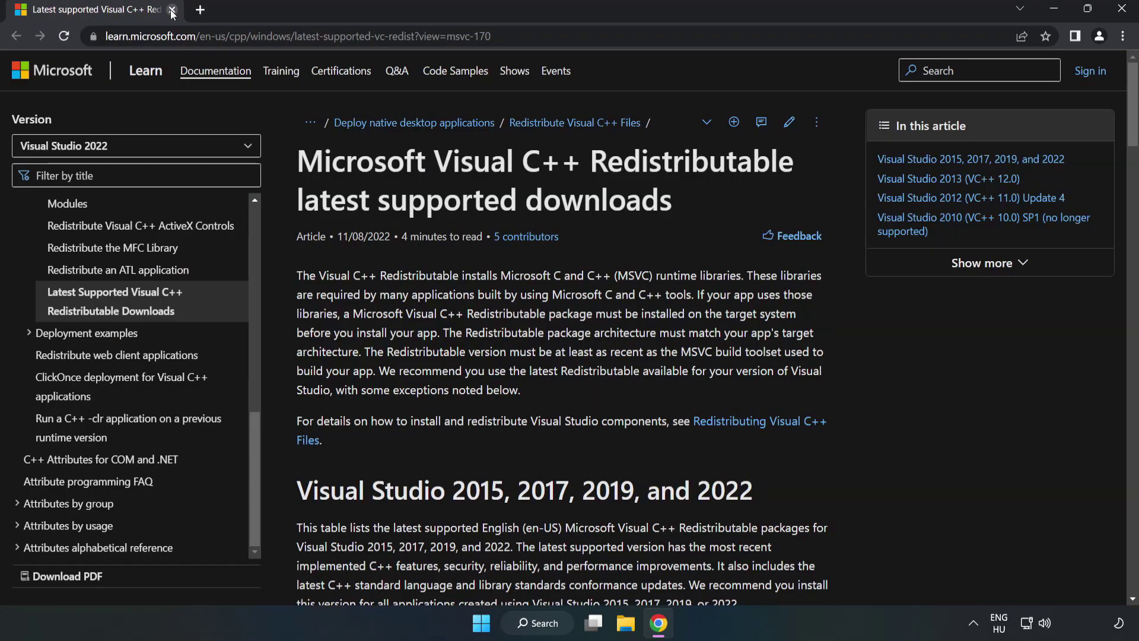
{"action": "left_click", "coordinate": [525, 37]}
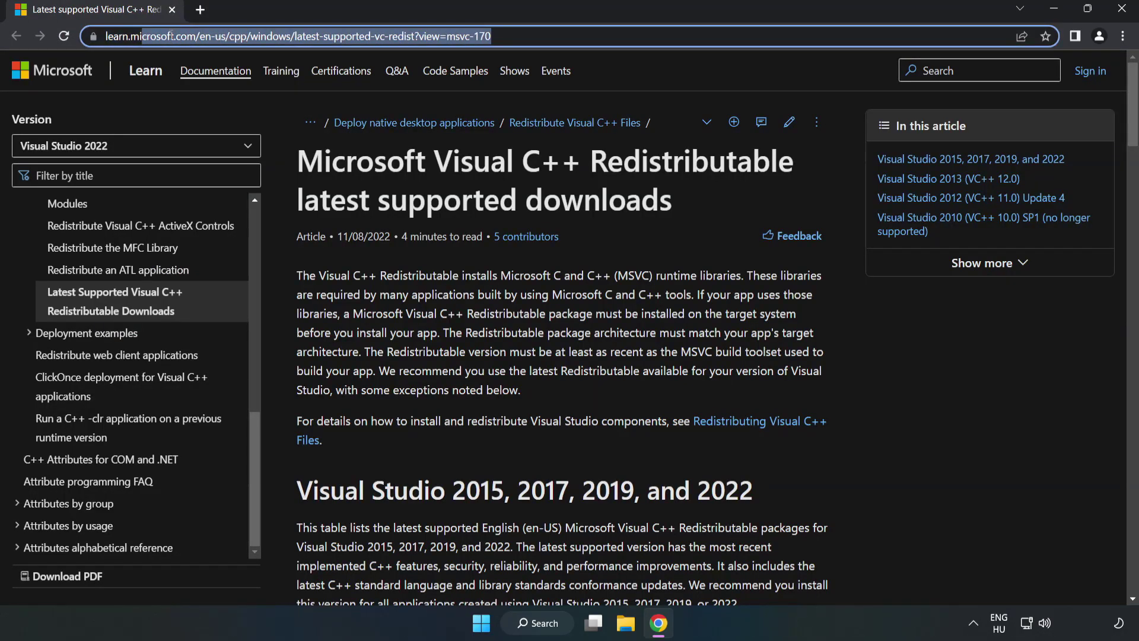
{"action": "left_click", "coordinate": [614, 122]}
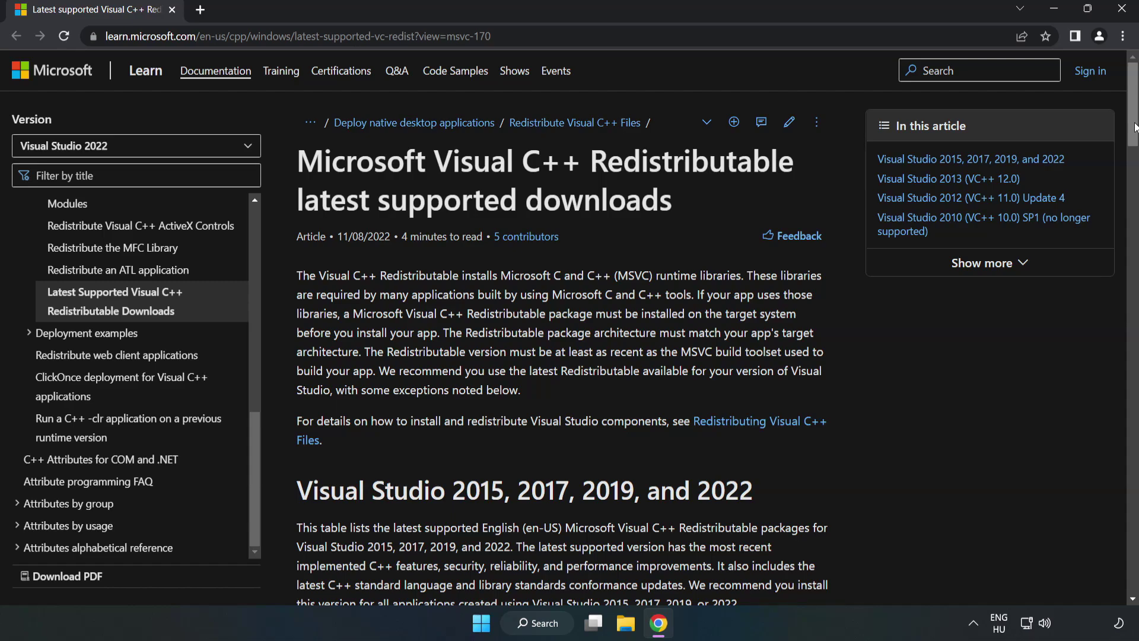
{"action": "left_click_drag", "start_coordinate": [1133, 133], "coordinate": [1134, 197]}
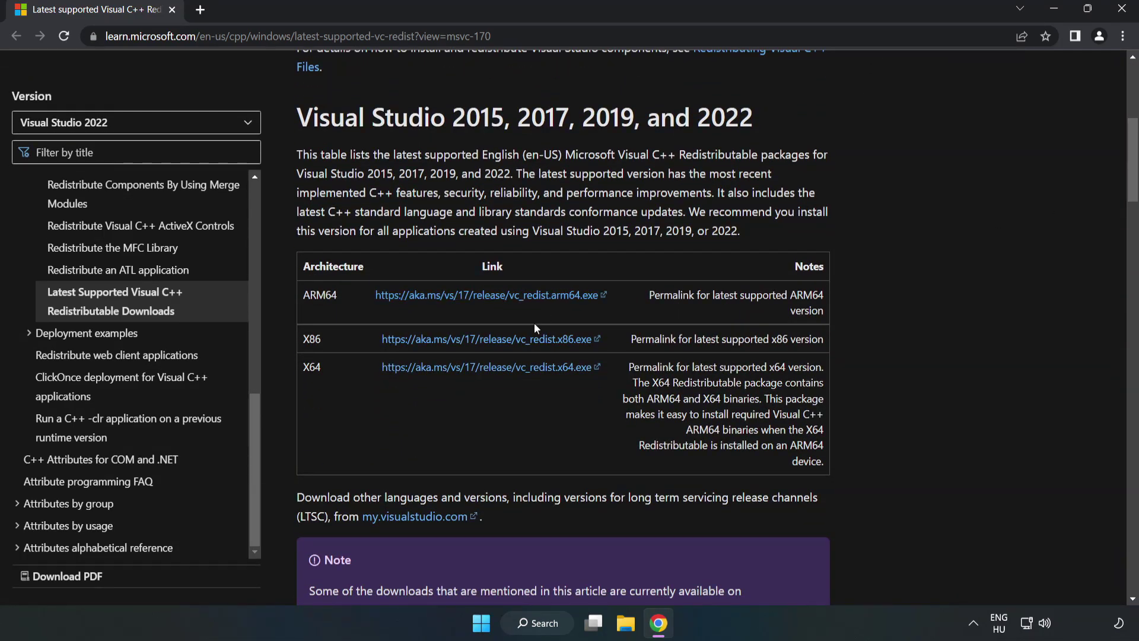
{"action": "left_click", "coordinate": [500, 342]}
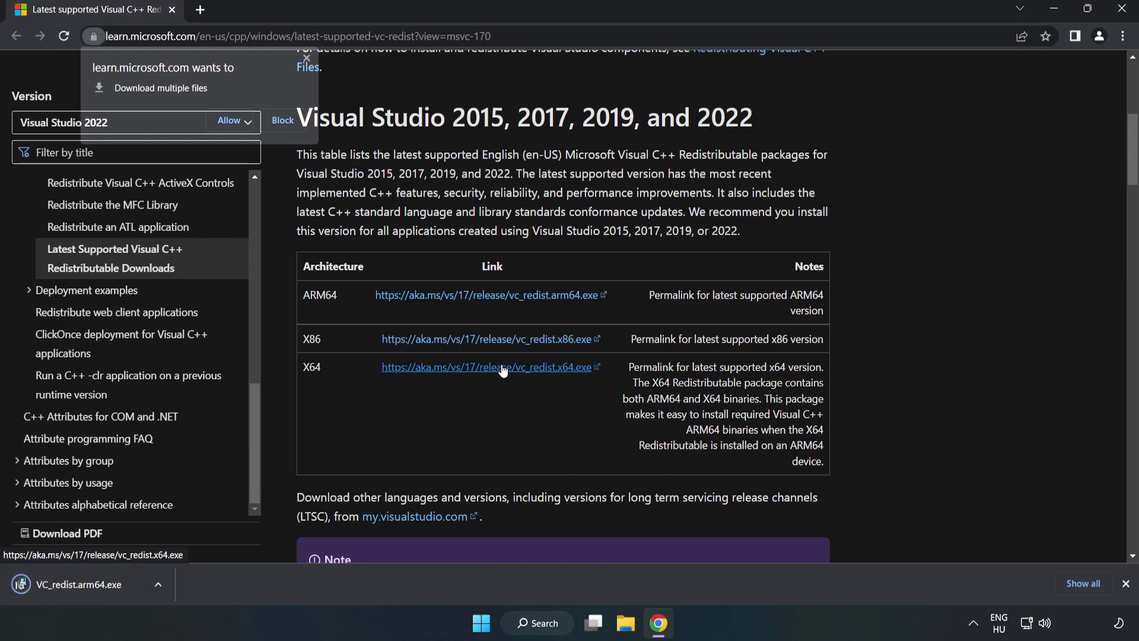
{"action": "left_click", "coordinate": [230, 120]}
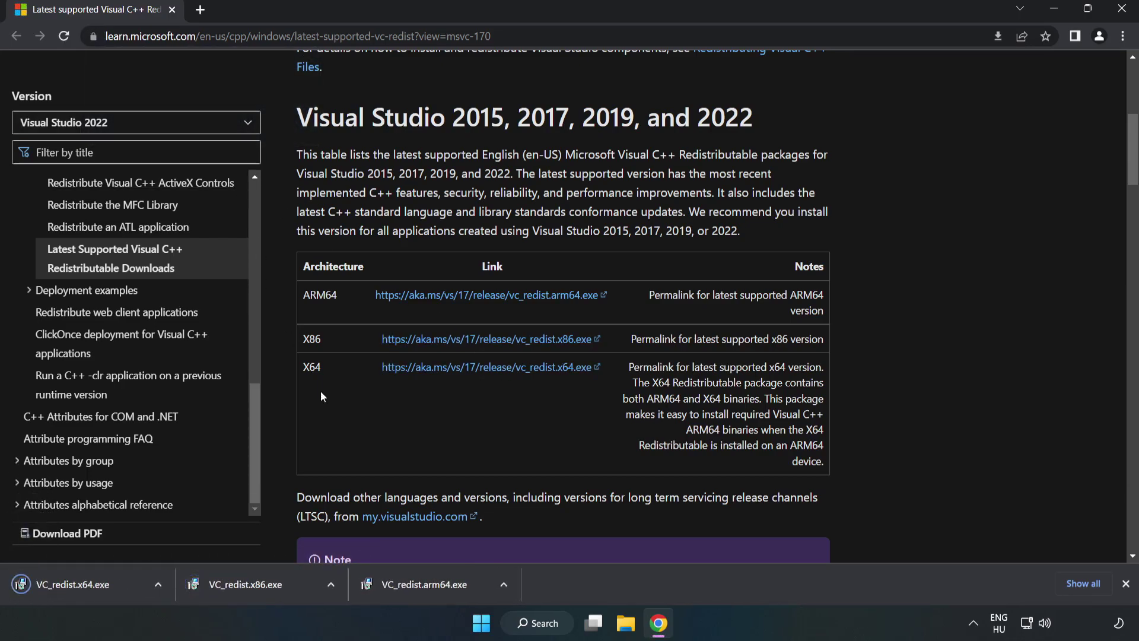
- Run VC_redist.arm64.exe, agree and install, then dismiss its Setup Failed dialog
{"action": "left_click", "coordinate": [436, 588]}
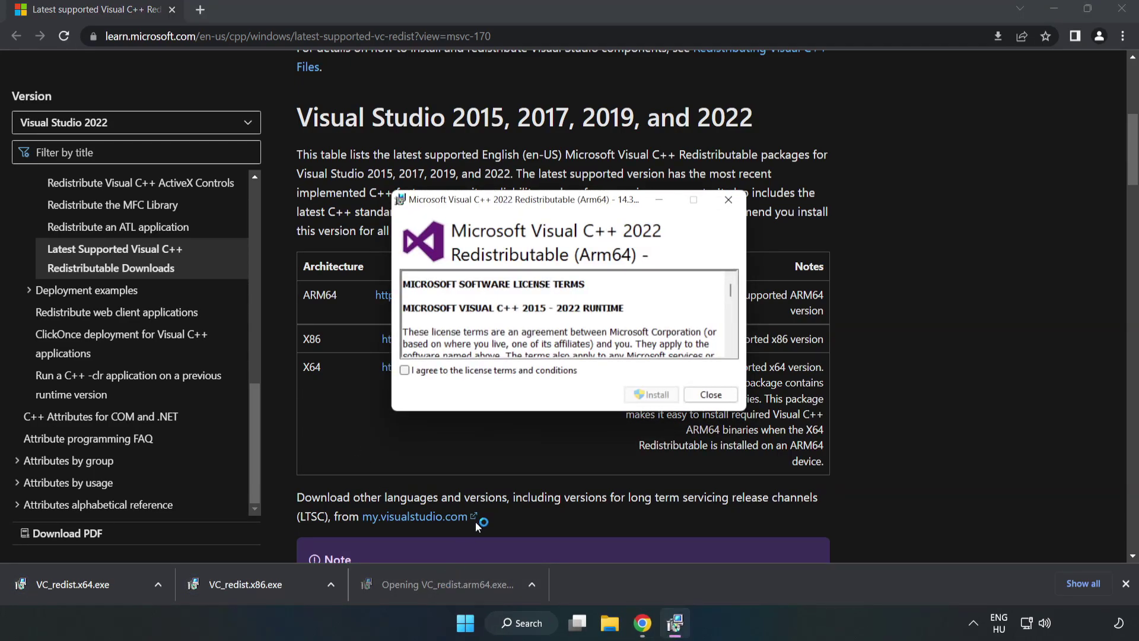
{"action": "scroll", "coordinate": [722, 285], "scroll_direction": "down", "scroll_amount": 10}
{"action": "scroll", "coordinate": [723, 285], "scroll_direction": "down", "scroll_amount": 5}
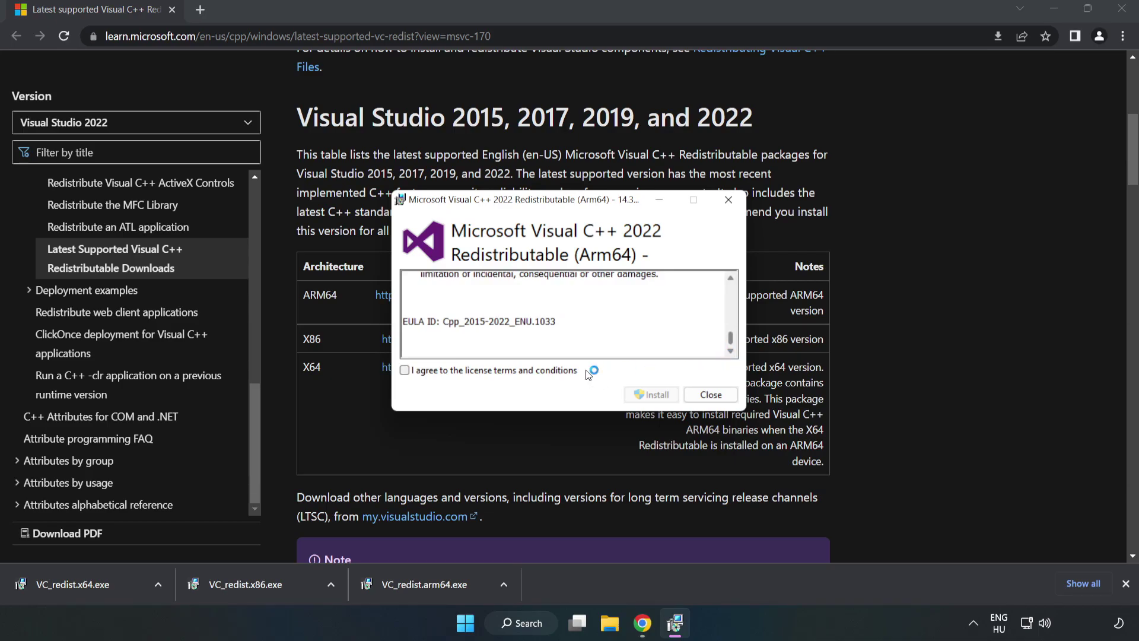
{"action": "left_click", "coordinate": [498, 370]}
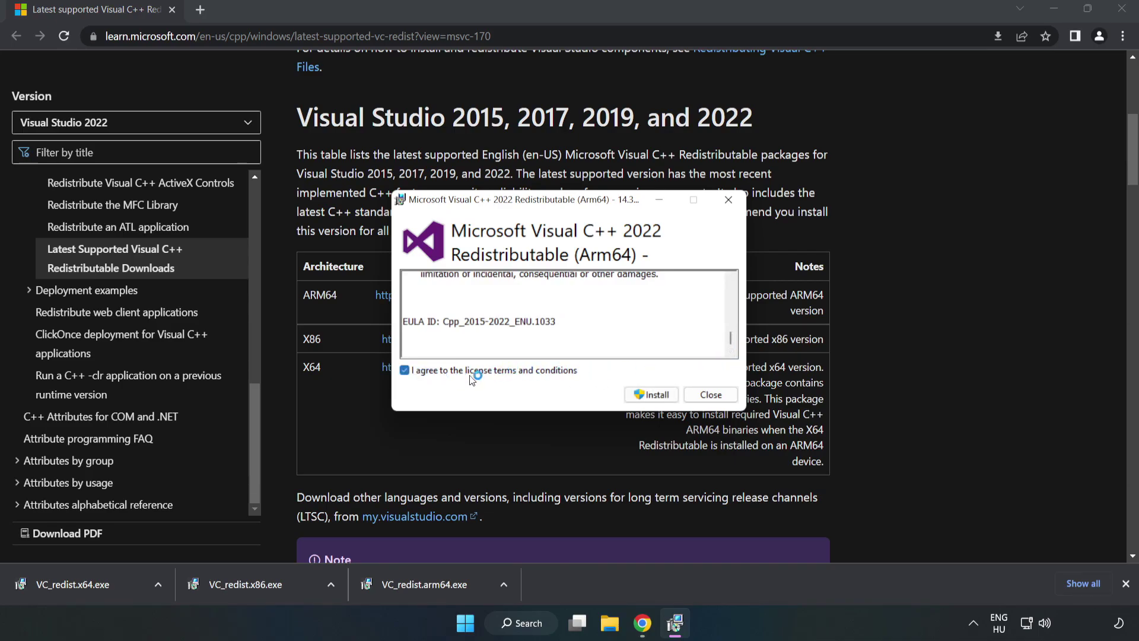
{"action": "left_click", "coordinate": [651, 402]}
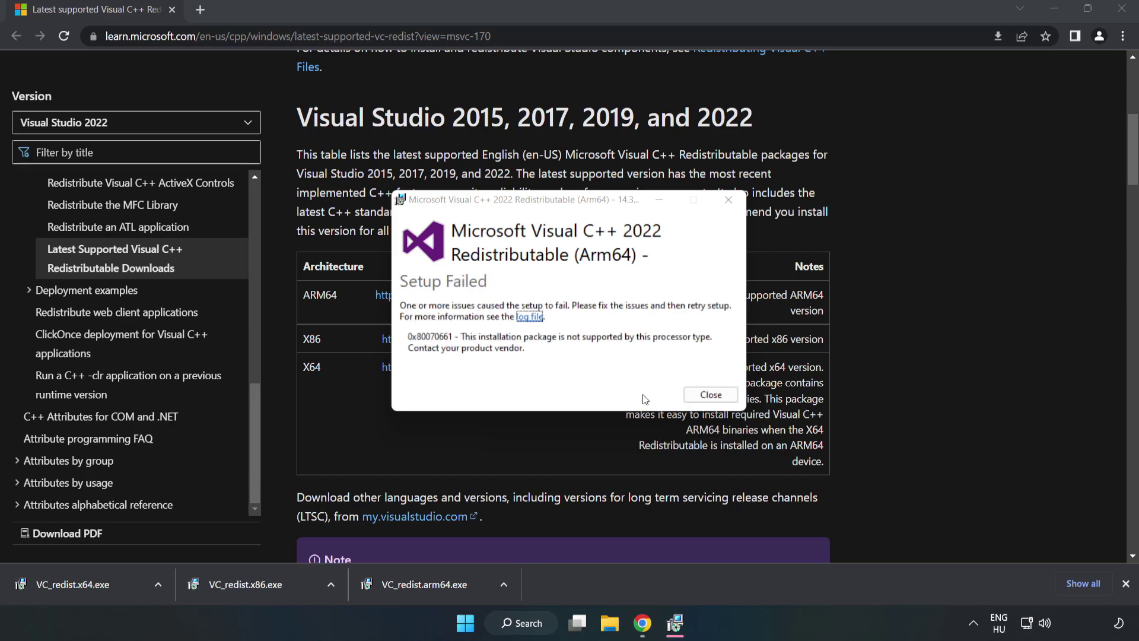
{"action": "left_click", "coordinate": [709, 395]}
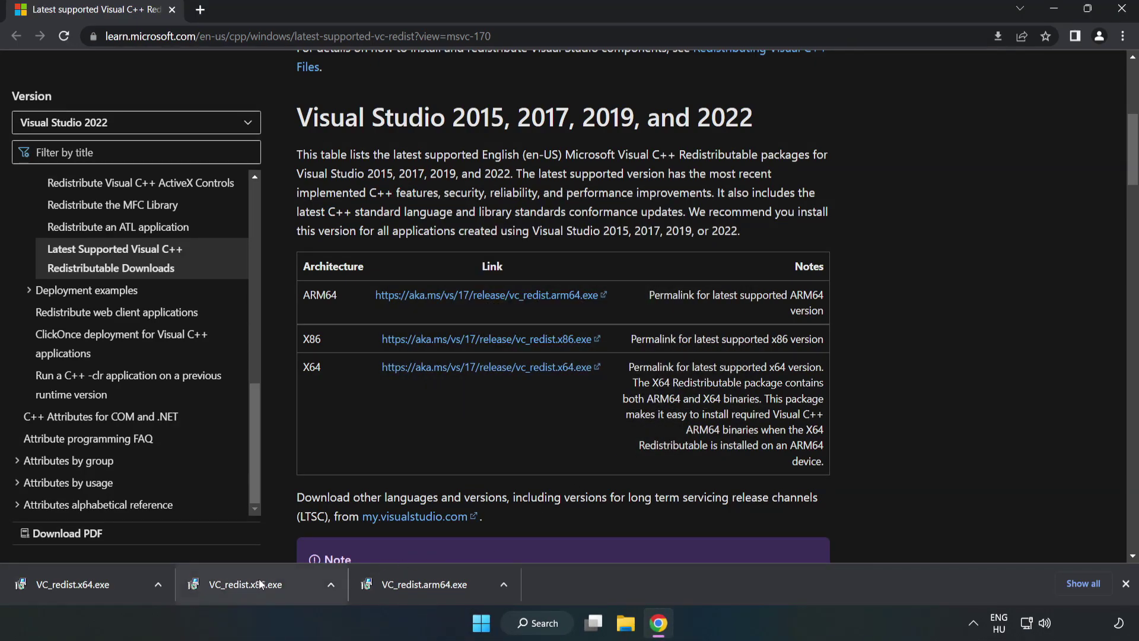
- Install VC_redist.x86.exe and VC_redist.x64.exe, closing each without restarting yet
{"action": "left_click", "coordinate": [261, 583]}
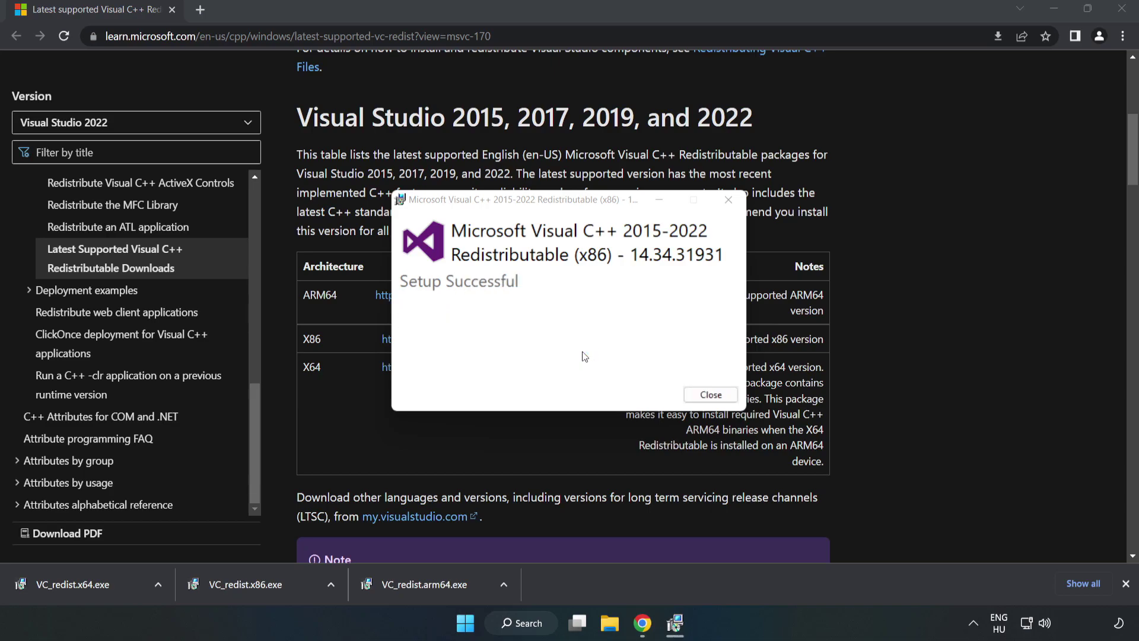
{"action": "left_click", "coordinate": [710, 394]}
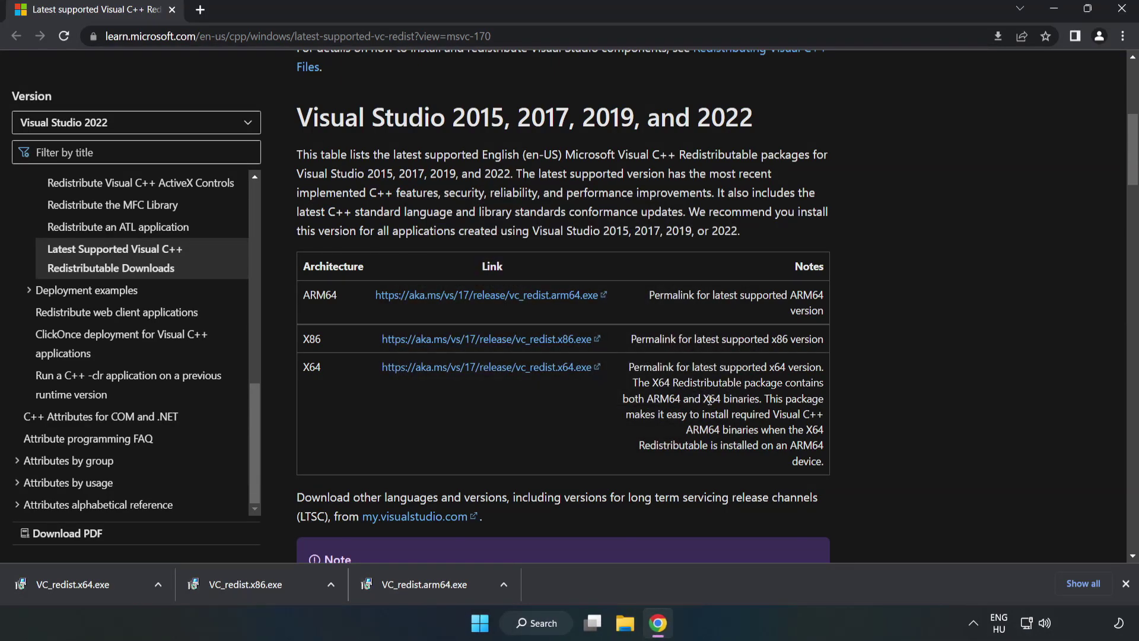
{"action": "left_click", "coordinate": [62, 582]}
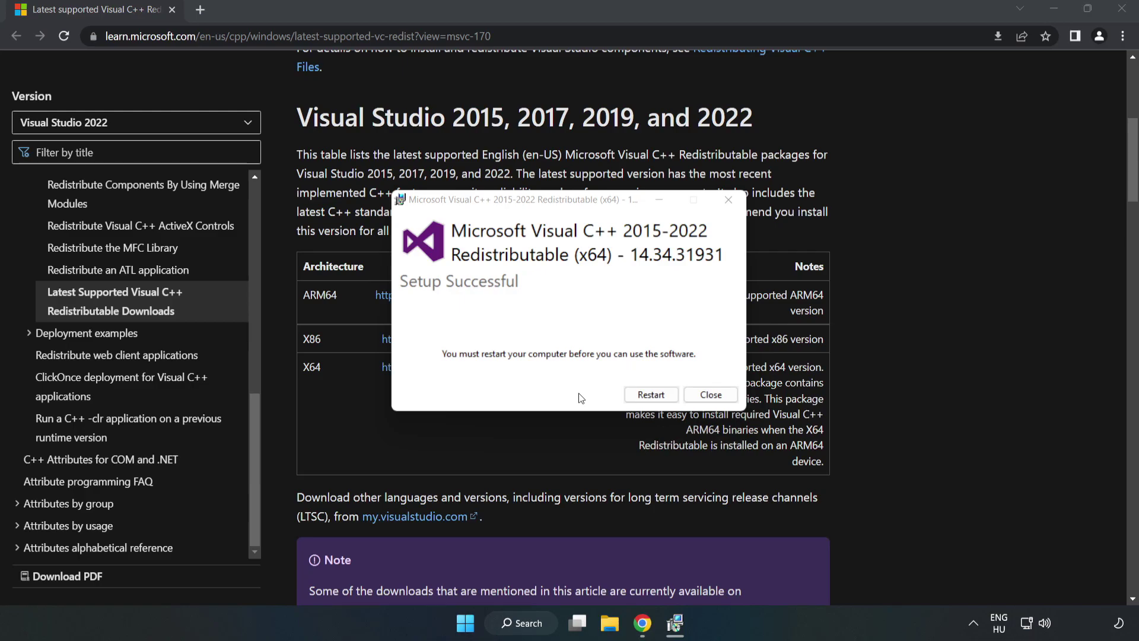
{"action": "left_click", "coordinate": [712, 396]}
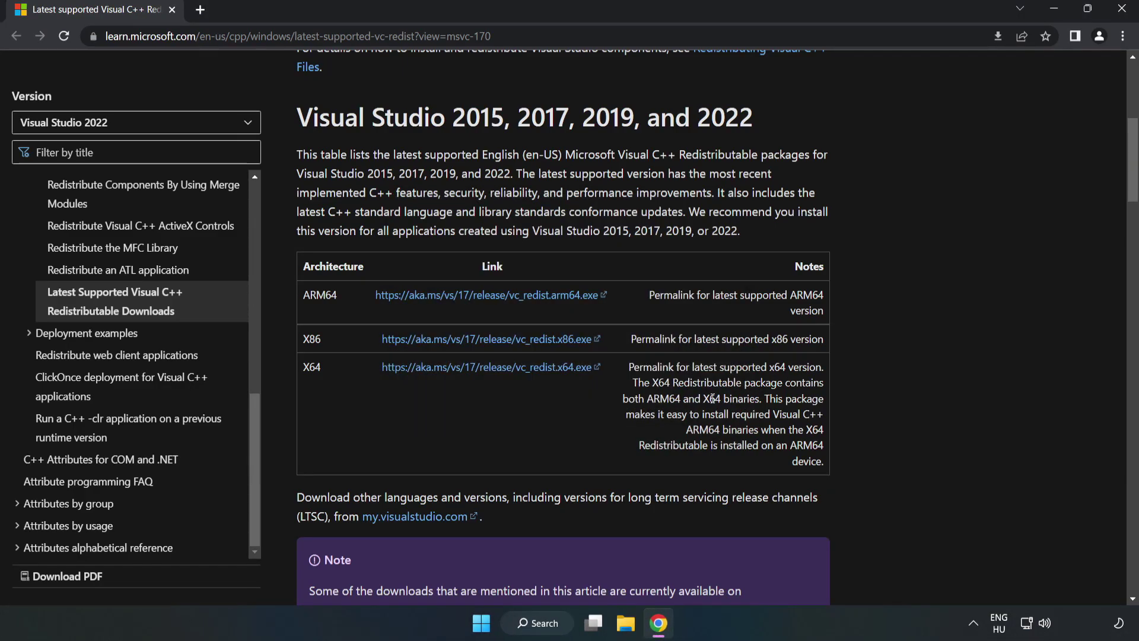
- Close Chrome and bring up the Start menu's power options with Restart available
{"action": "left_click", "coordinate": [1121, 12]}
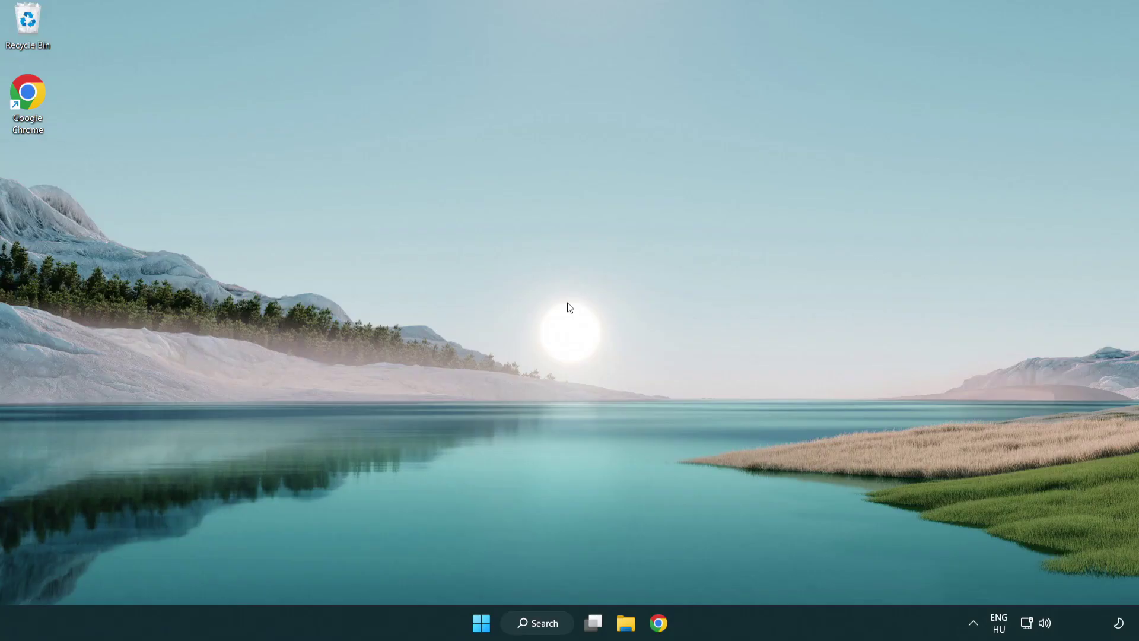
{"action": "left_click", "coordinate": [479, 621]}
{"action": "left_click", "coordinate": [758, 575]}
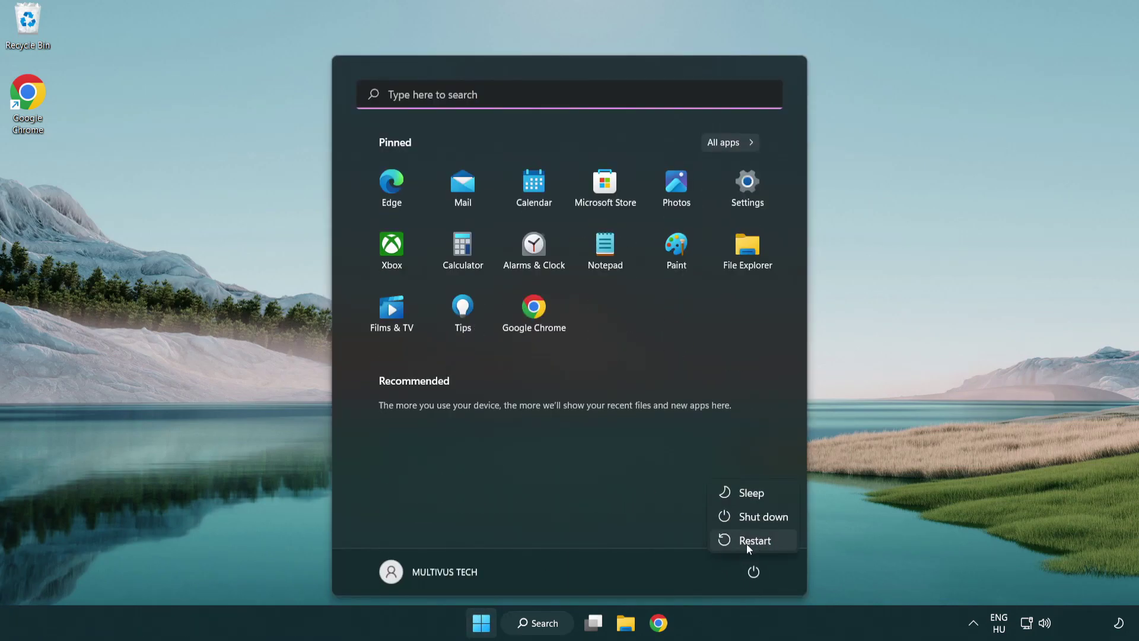